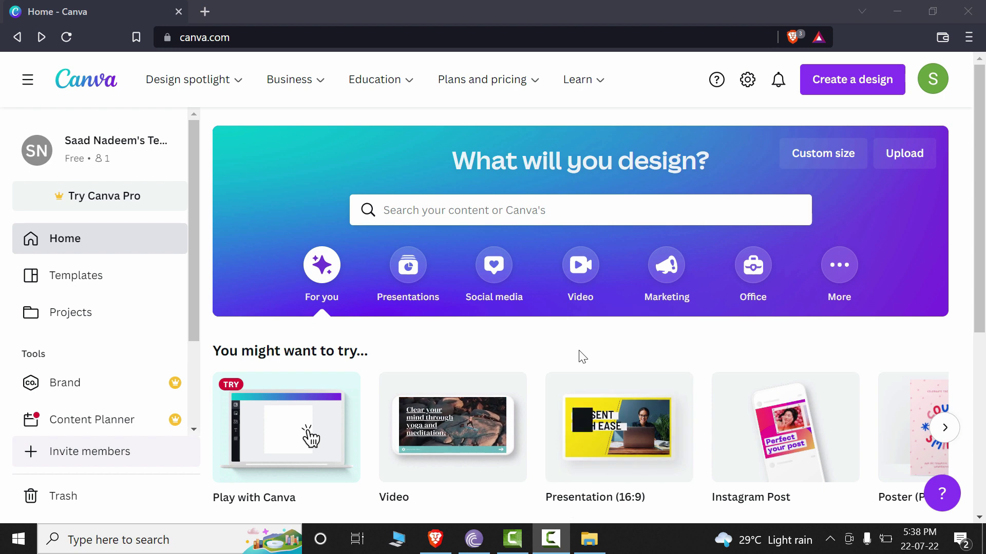
Examine the home page's search suggestions, suggested design types, Learn and play section and recent designs area.
scroll(879, 415, "down", 4)
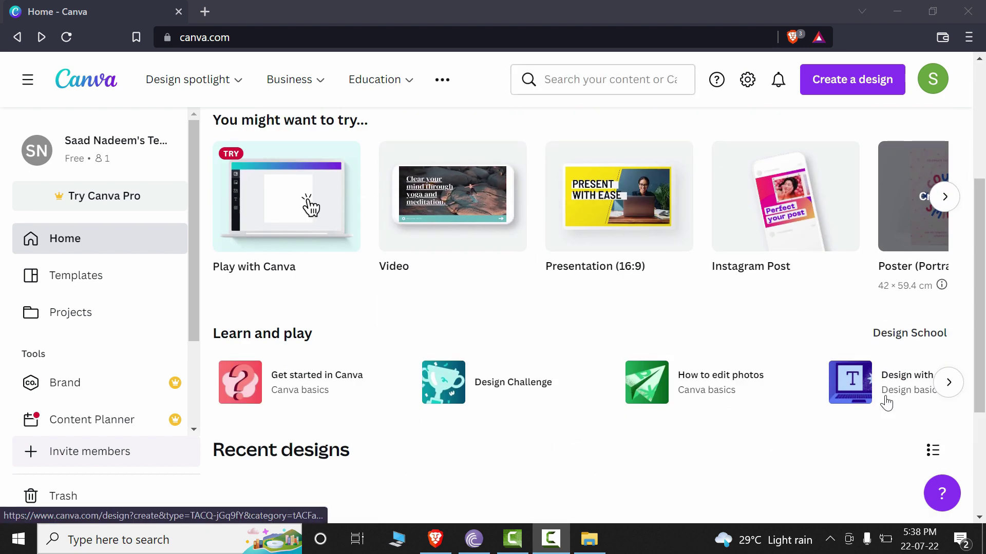
scroll(885, 403, "up", 4)
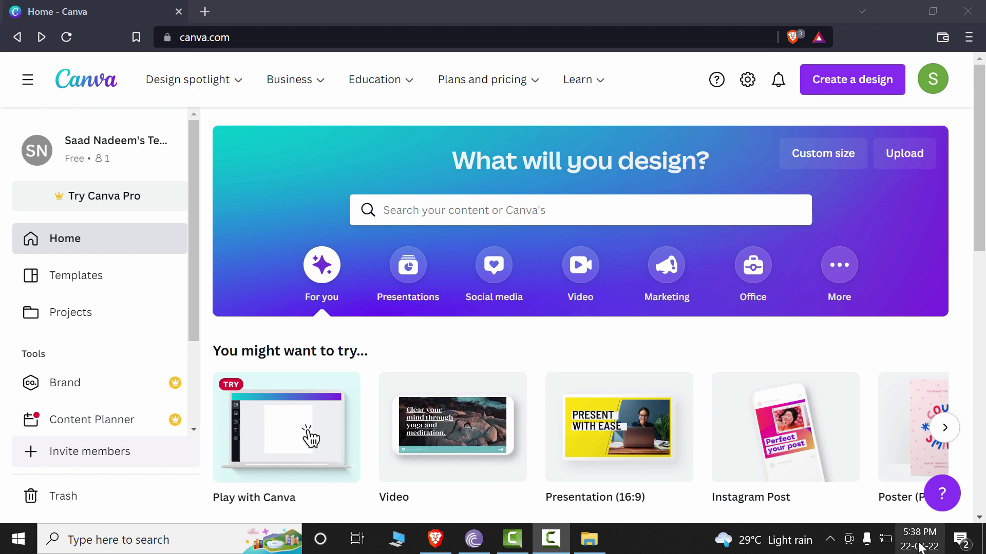
mouse_move(909, 551)
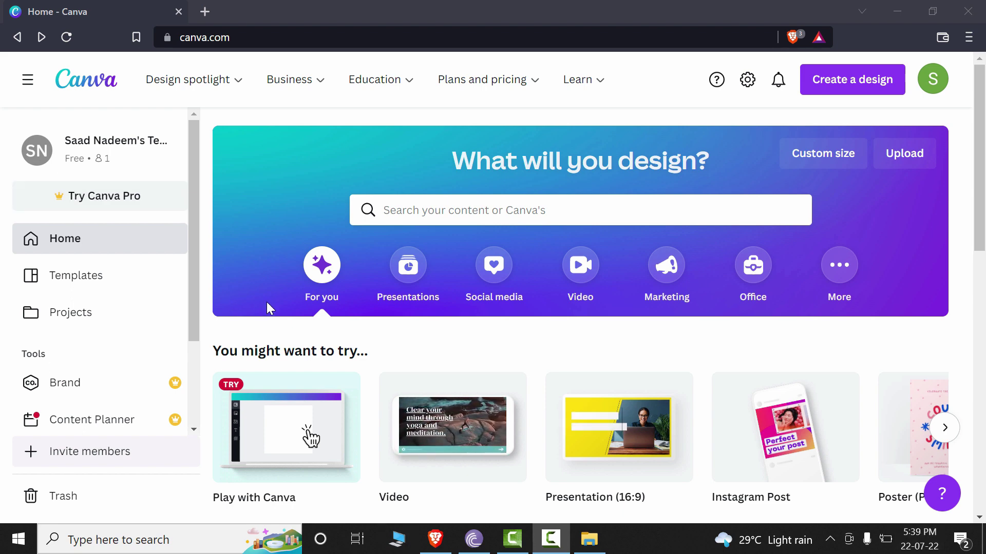
mouse_move(319, 91)
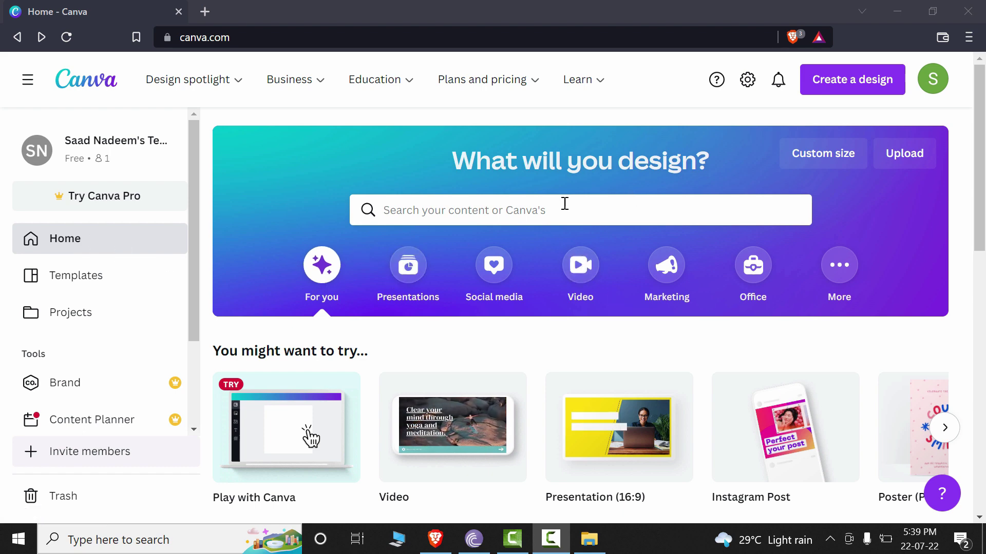
left_click(544, 219)
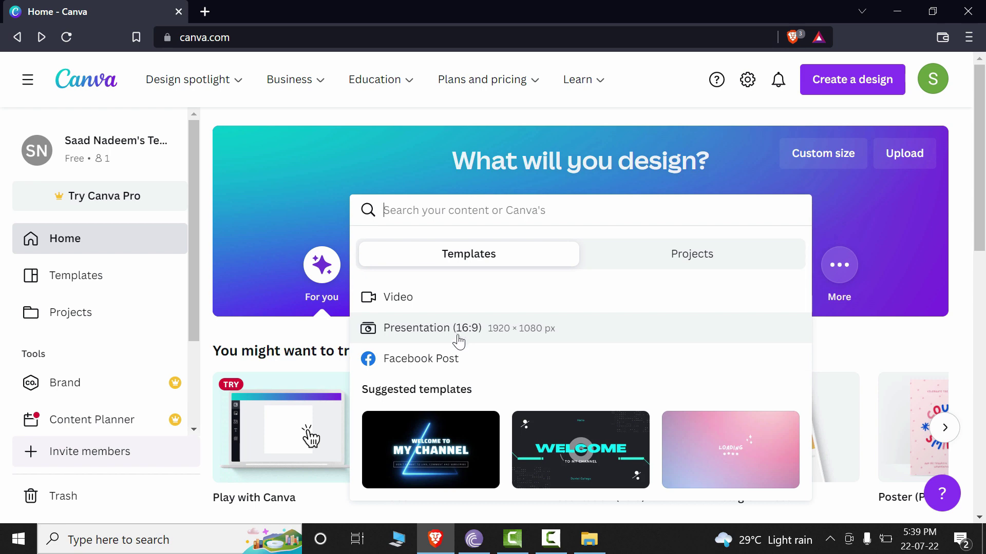
scroll(960, 308, "down", 2)
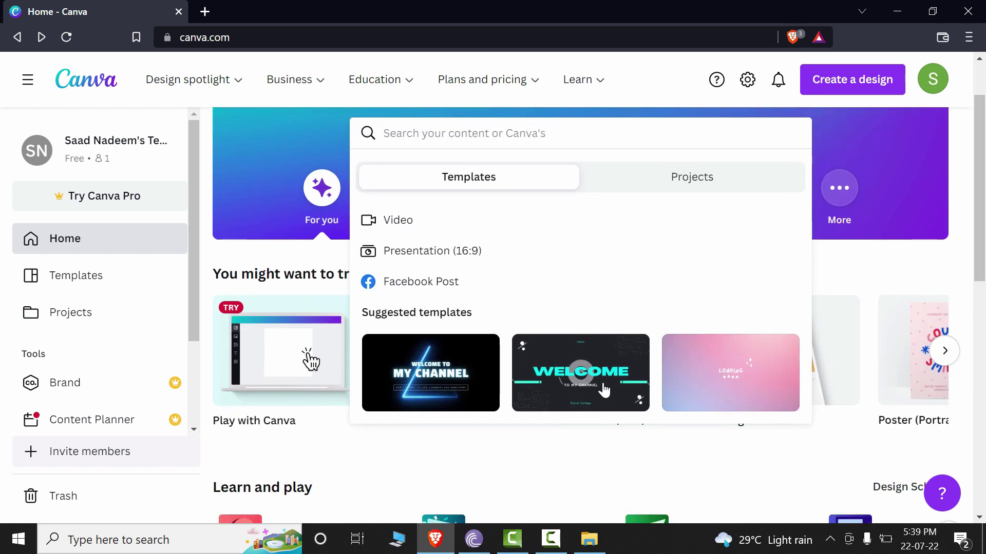
left_click(983, 224)
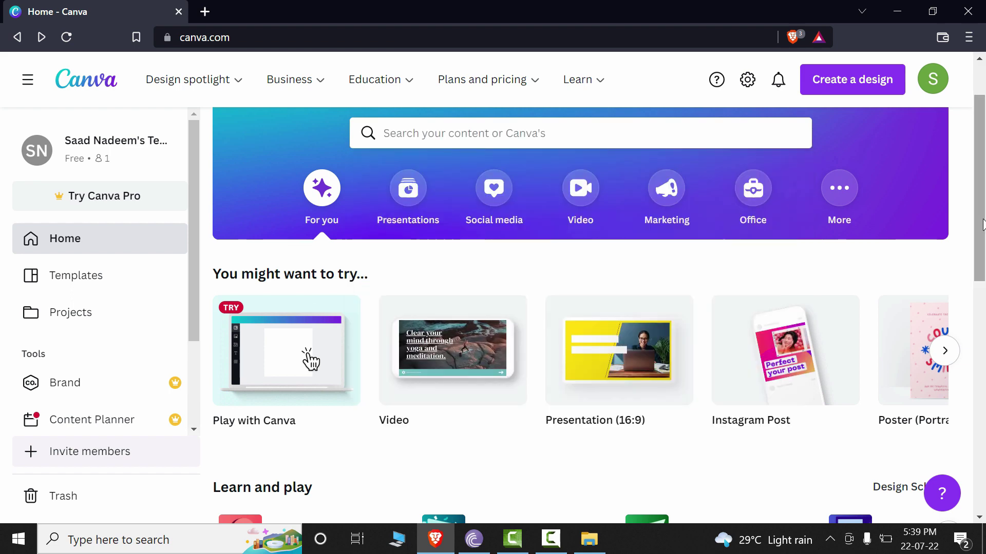
scroll(983, 224, "down", 5)
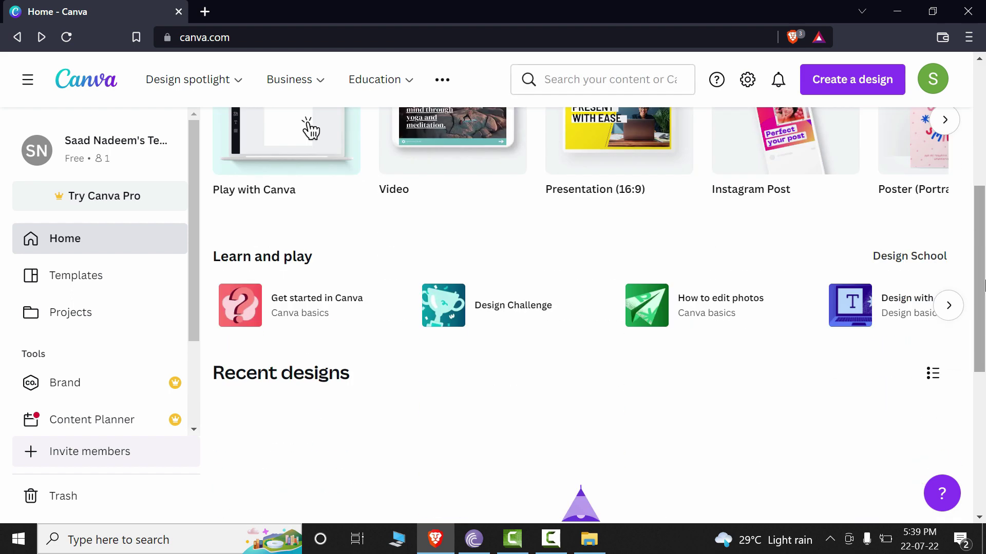
scroll(984, 285, "up", 5)
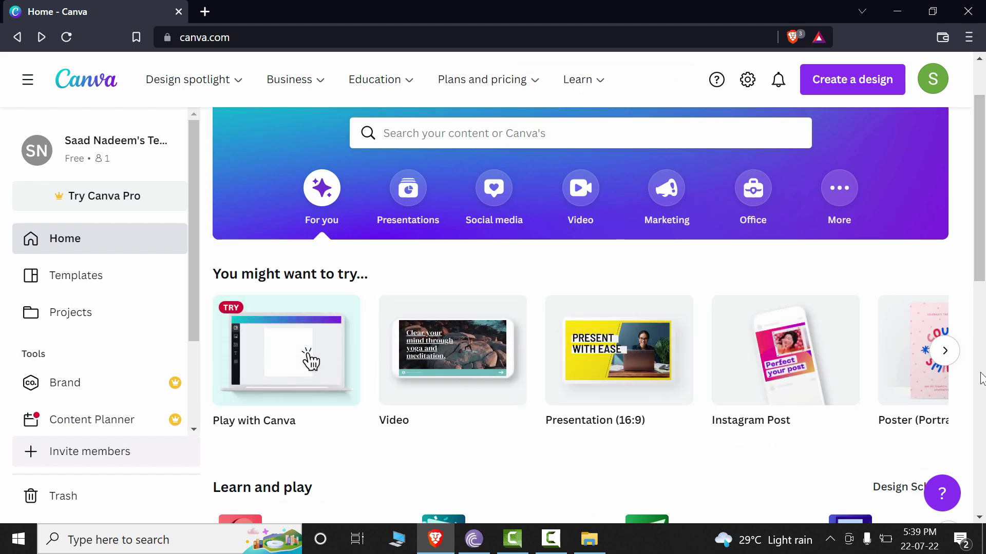
scroll(932, 375, "down", 9)
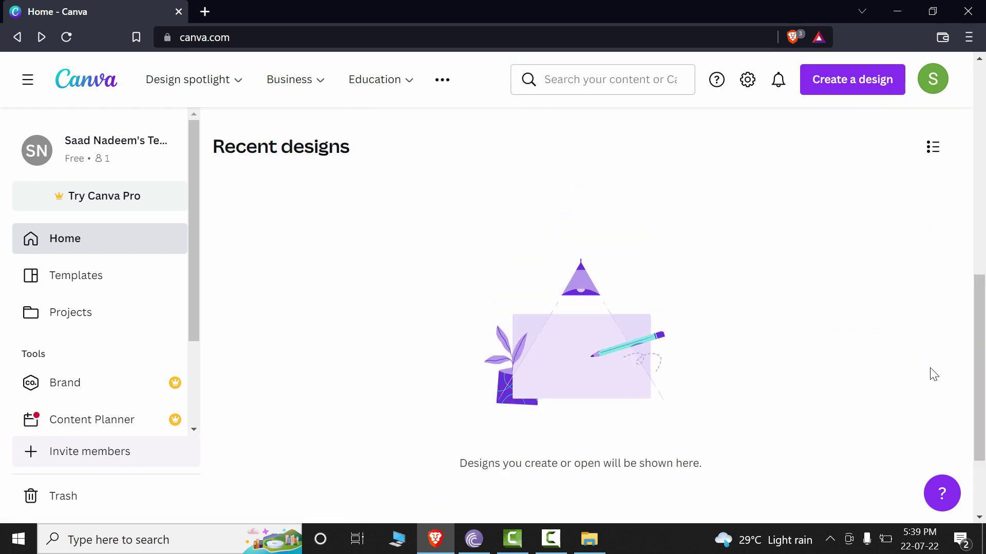
scroll(933, 374, "up", 3)
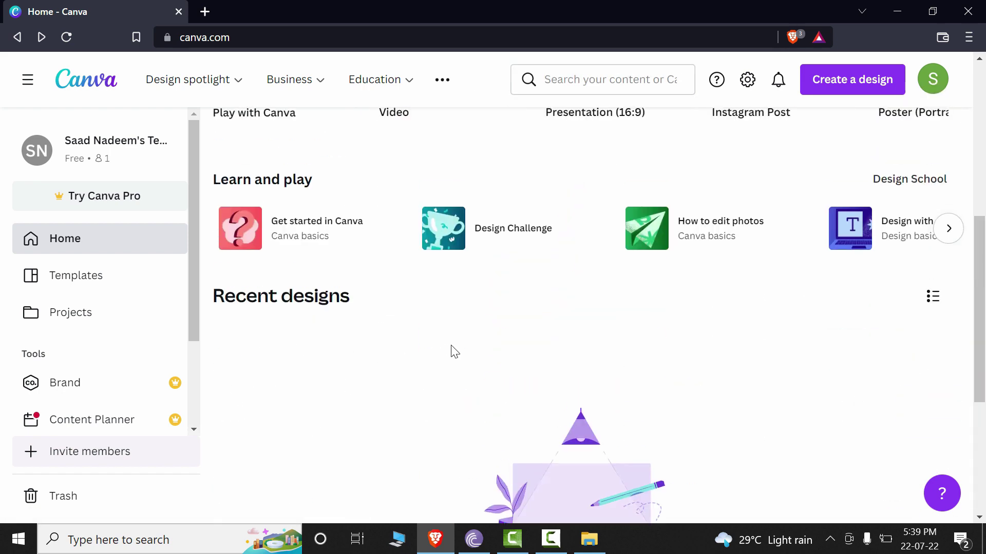
scroll(597, 367, "down", 2)
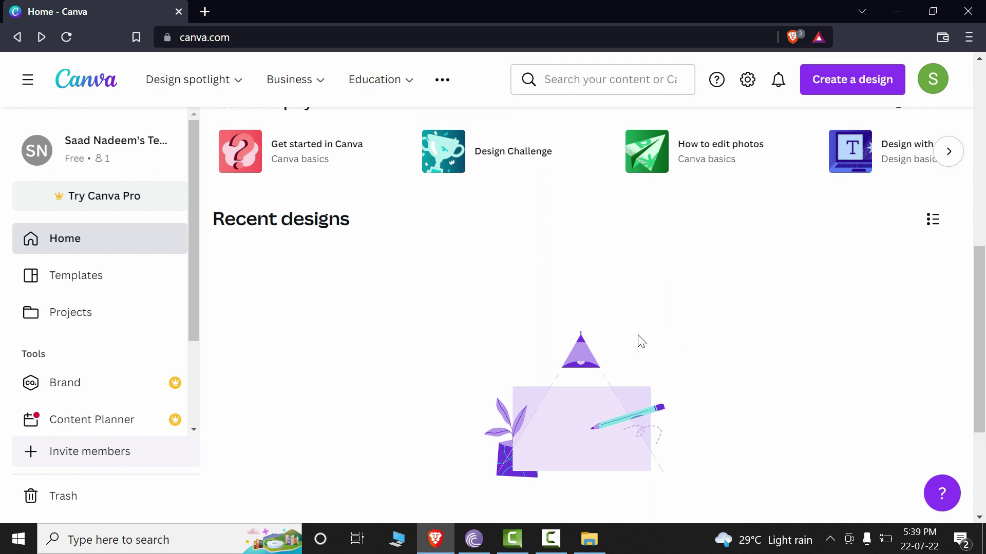
scroll(641, 342, "down", 4)
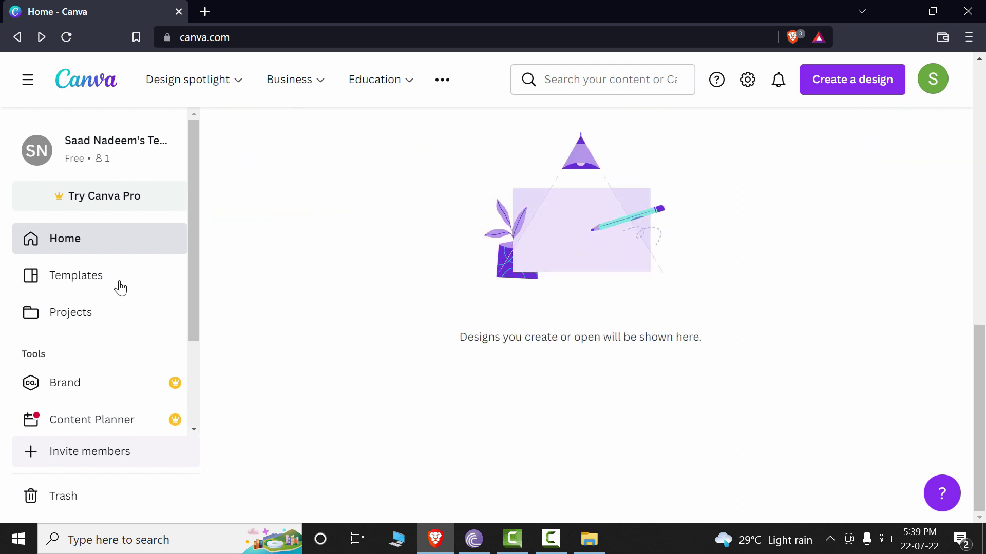
Look through the Templates page and its Education subcategories, and return to the home page.
left_click(87, 287)
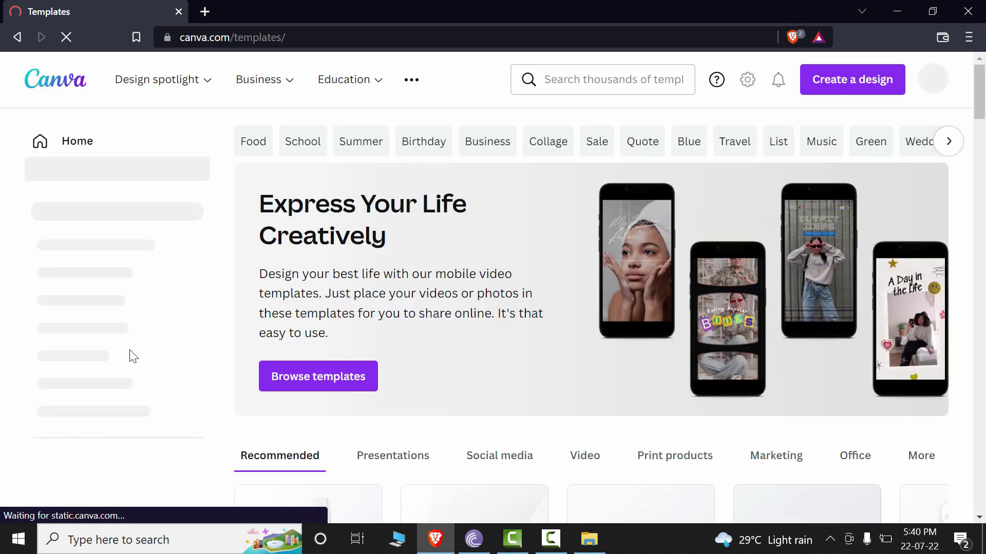
scroll(575, 261, "down", 10)
scroll(588, 290, "up", 5)
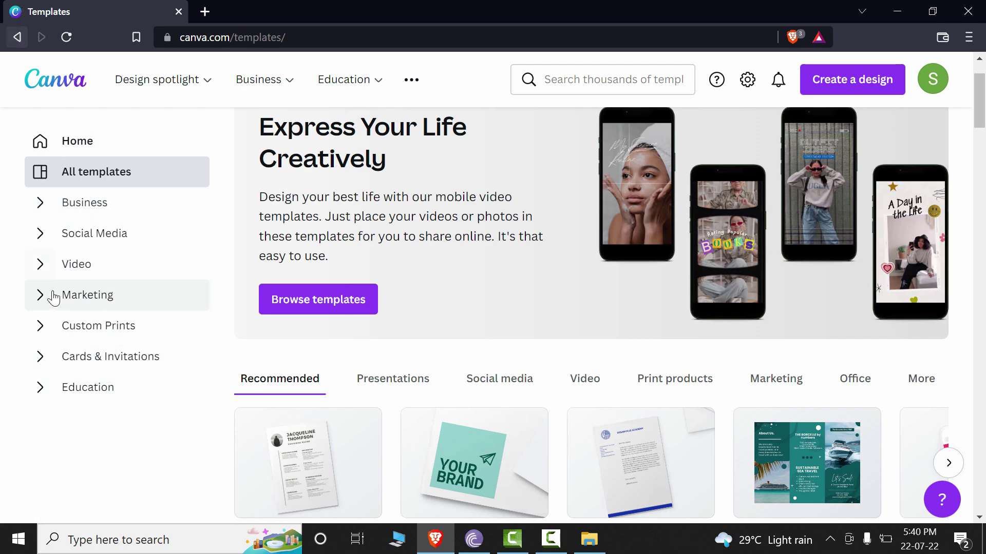
left_click(41, 396)
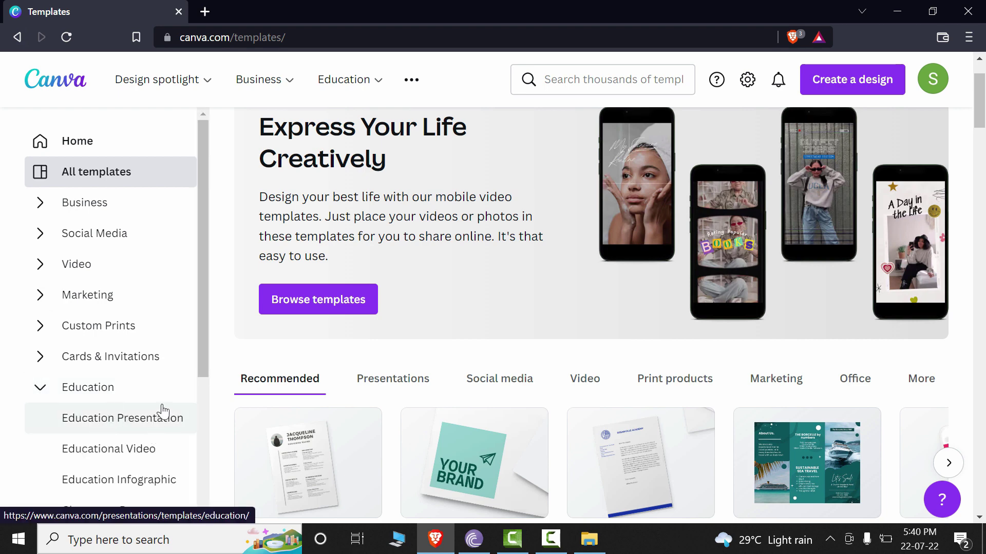
scroll(164, 406, "down", 4)
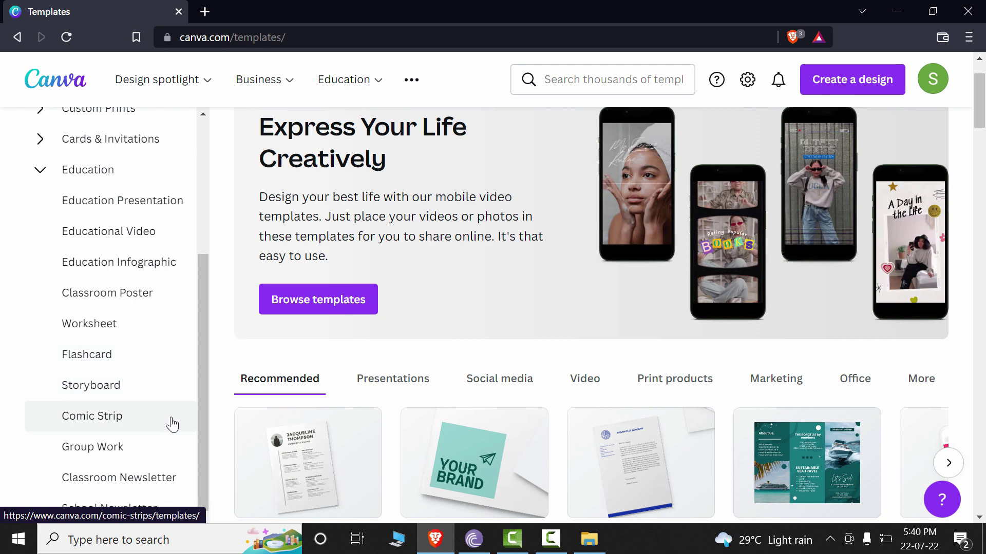
left_click(16, 40)
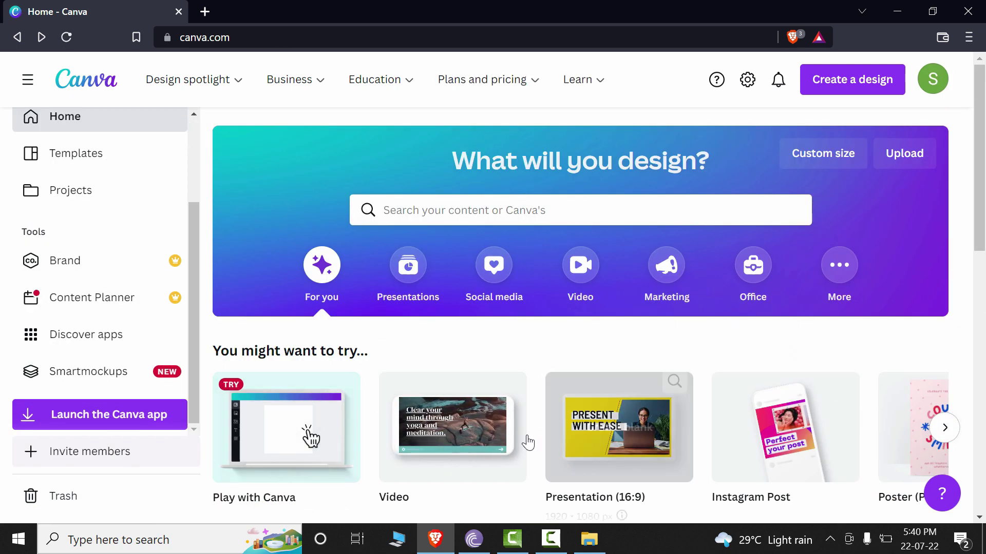
left_click(682, 213)
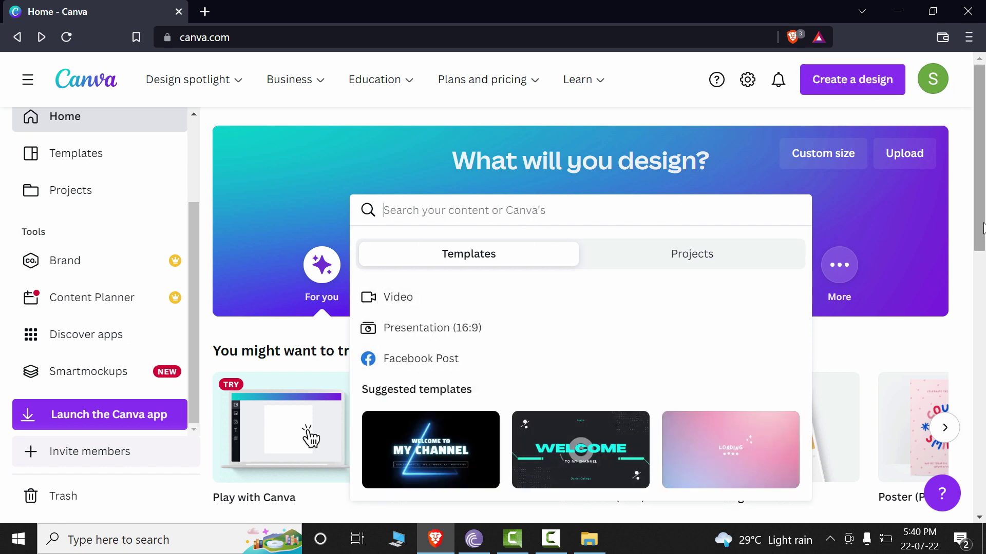
left_click(968, 169)
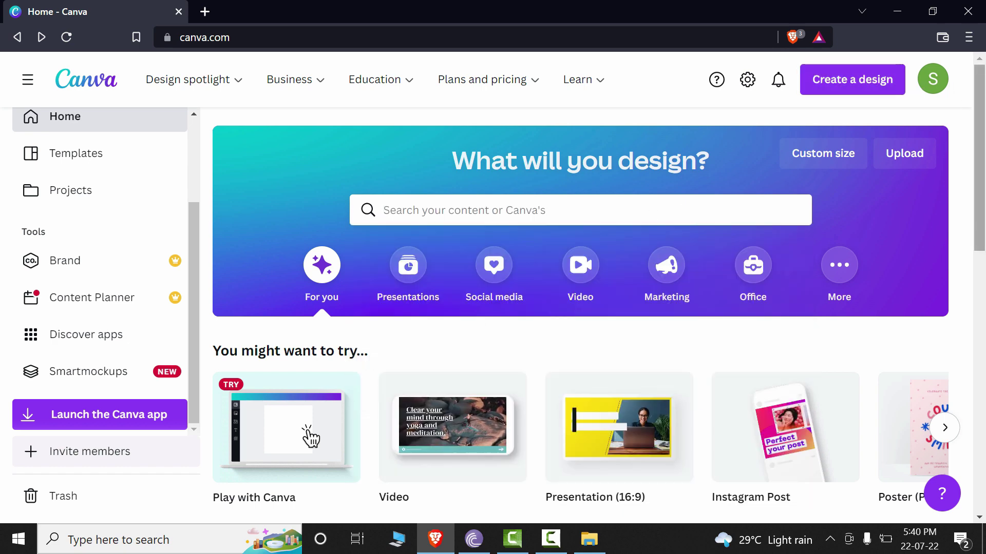
Browse the design types offered for creating a new design and search them for "youtube".
left_click(859, 86)
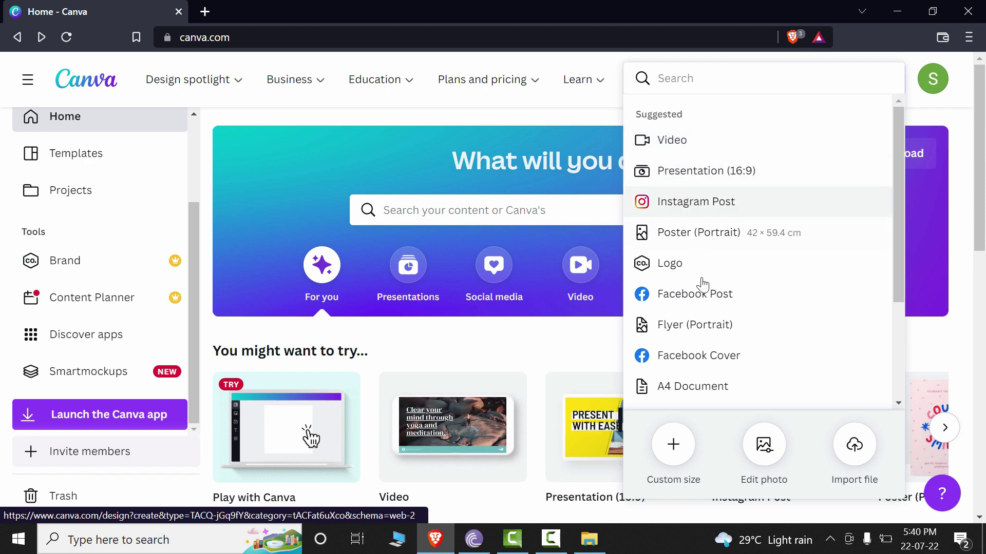
scroll(699, 340, "down", 5)
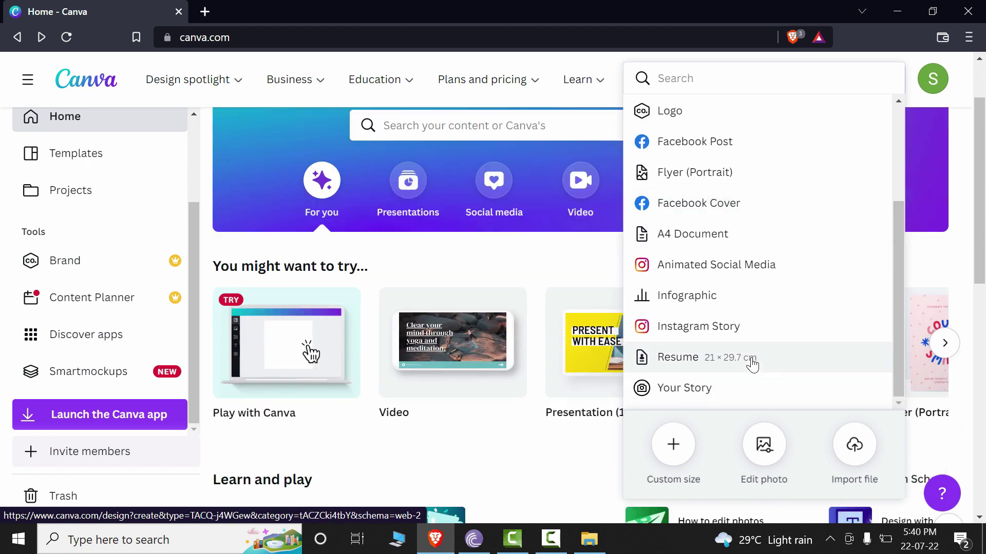
scroll(768, 330, "up", 5)
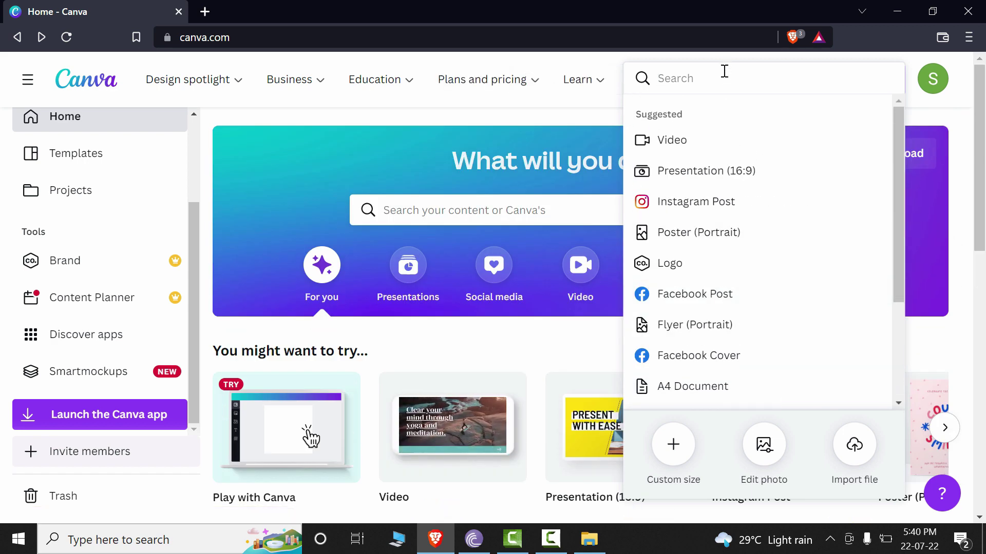
type("you")
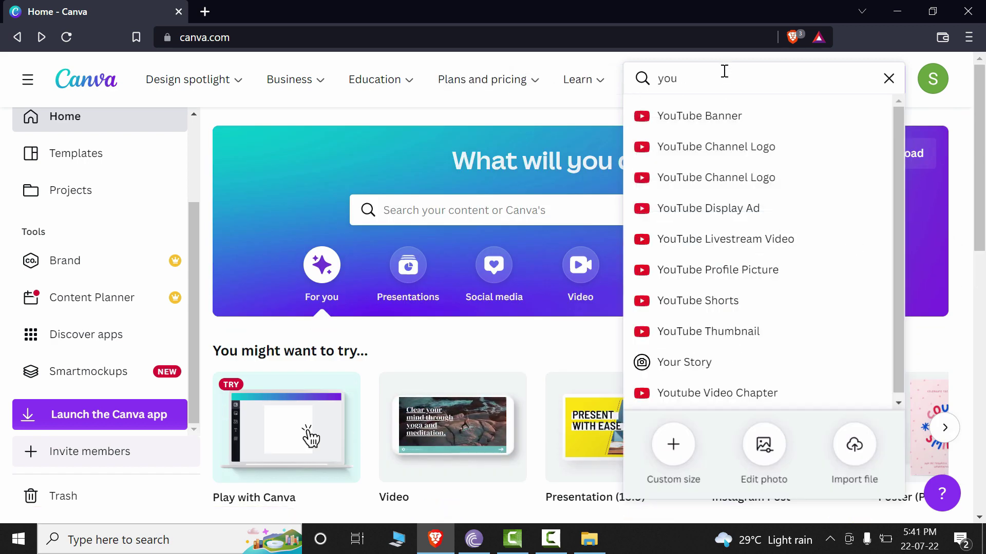
type("tube")
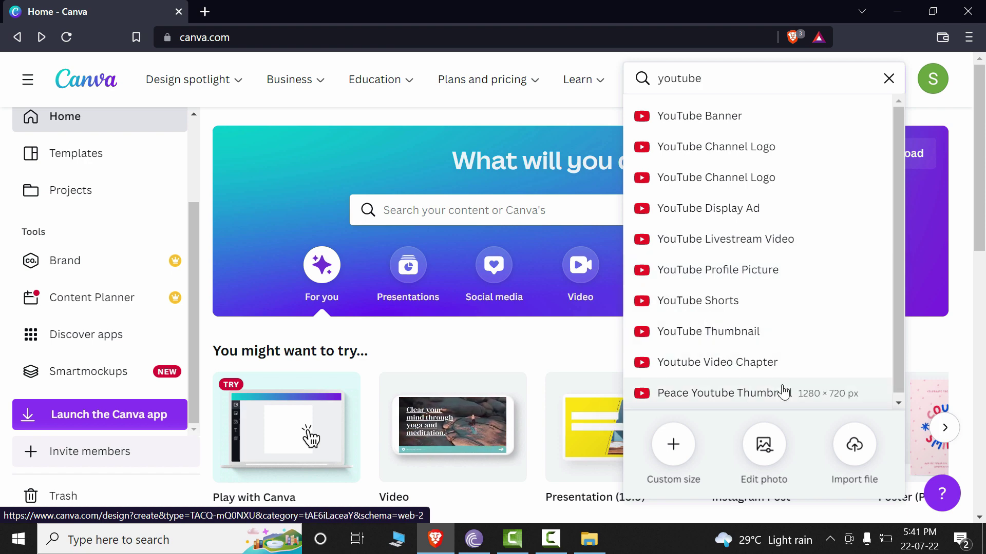
scroll(803, 354, "down", 4)
scroll(804, 348, "up", 4)
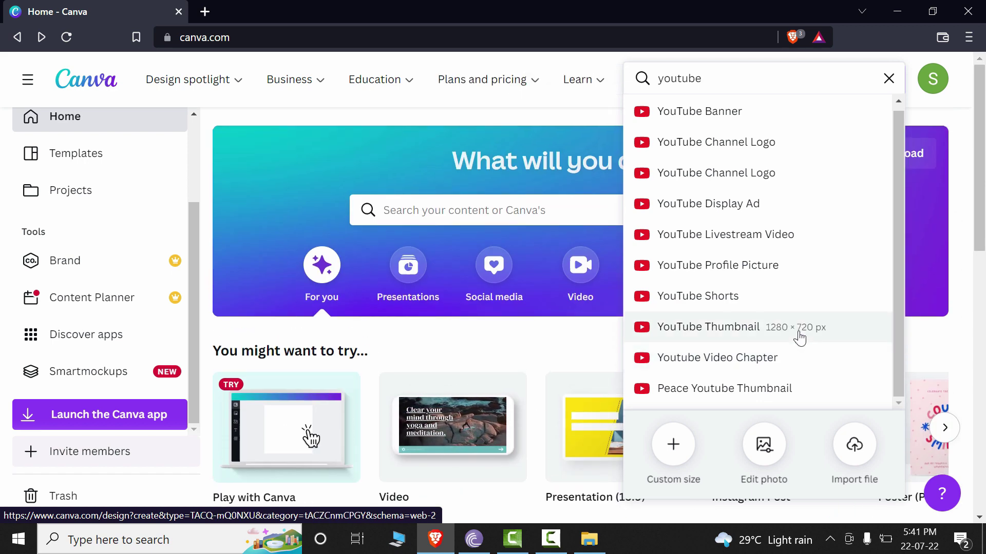
left_click(922, 246)
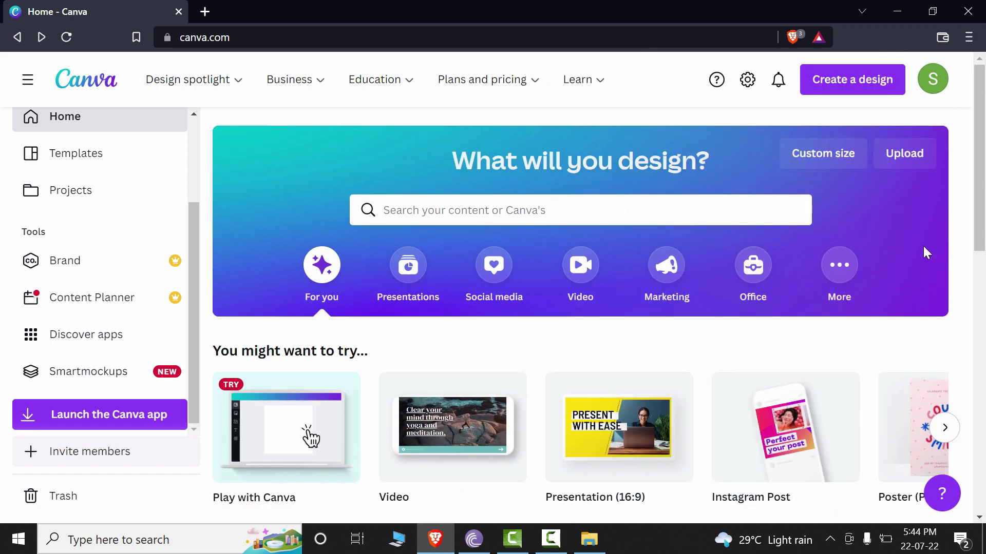
Search the templates for "inst" from the home page, view all suggested templates, and return to the home page.
left_click(594, 208)
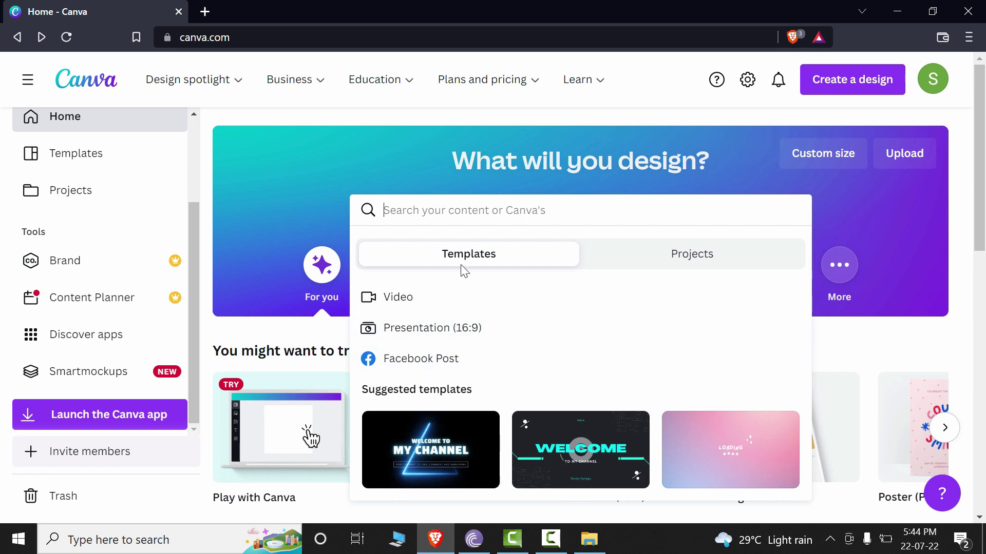
left_click(712, 268)
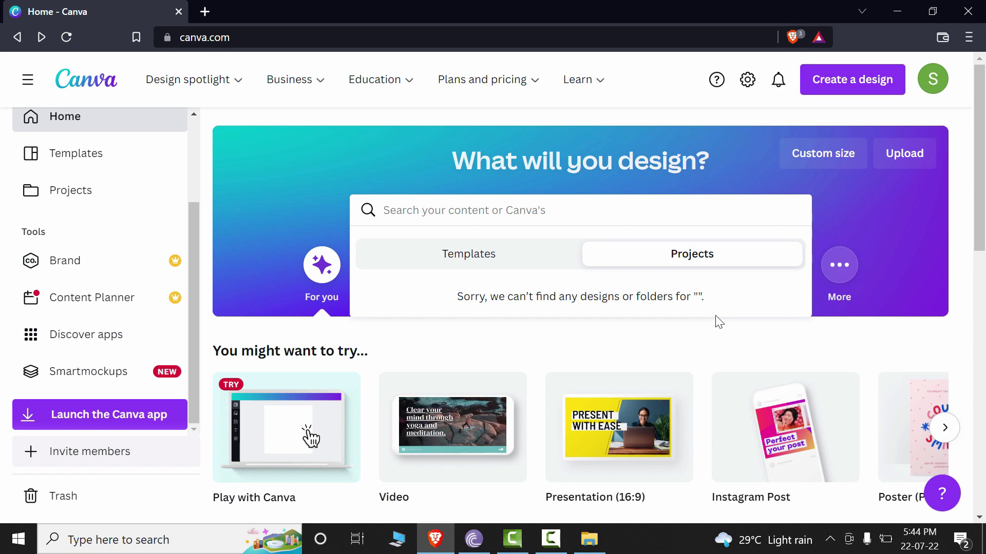
left_click(577, 207)
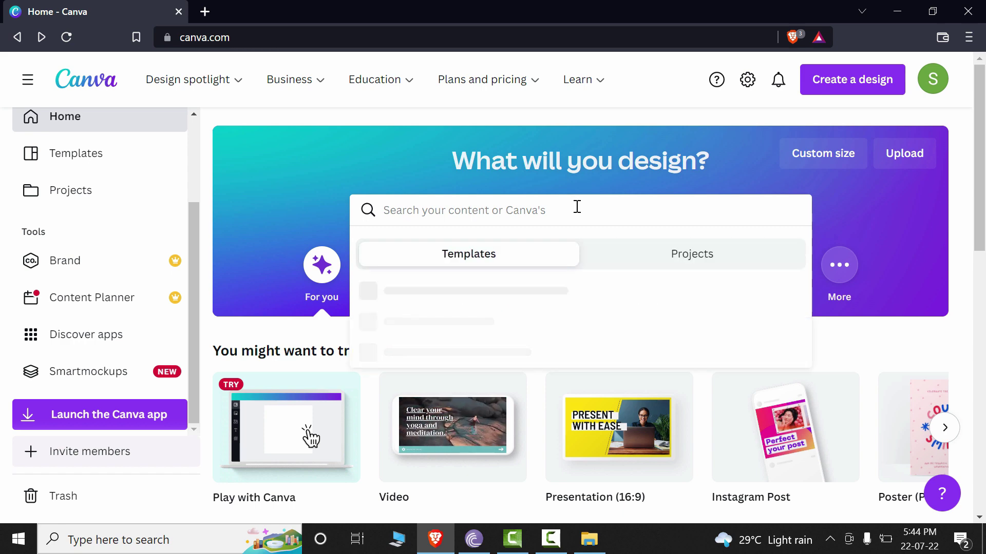
type("inst")
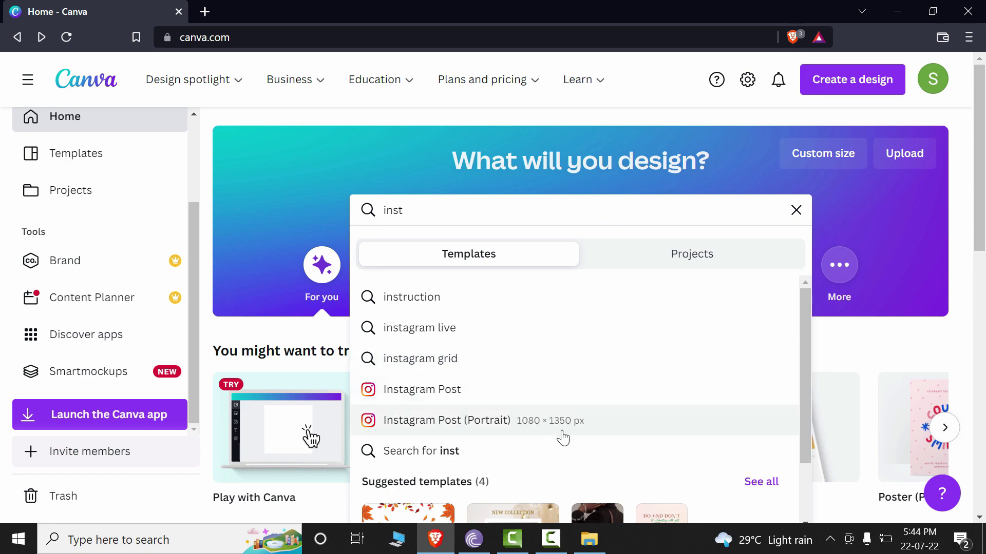
scroll(564, 436, "down", 2)
scroll(645, 422, "down", 2)
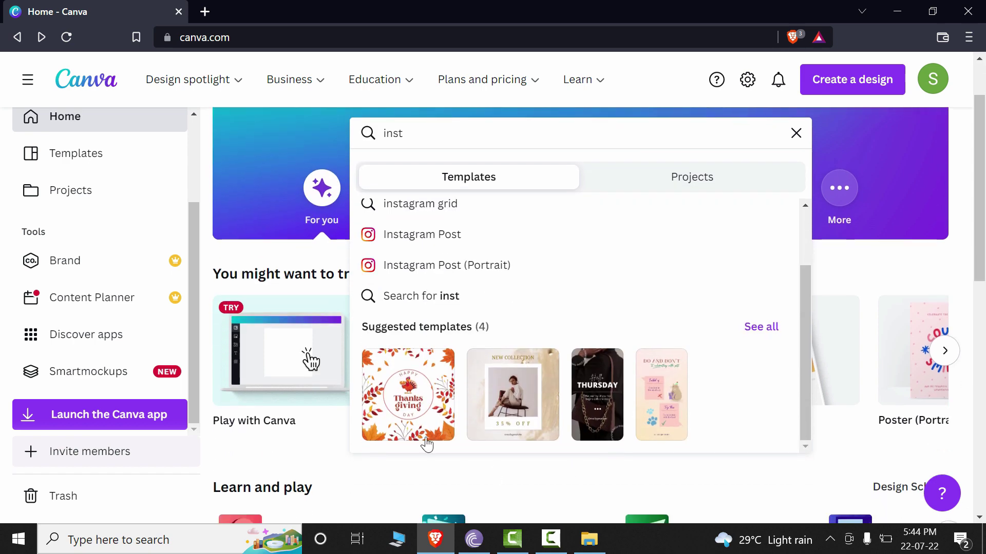
left_click(769, 336)
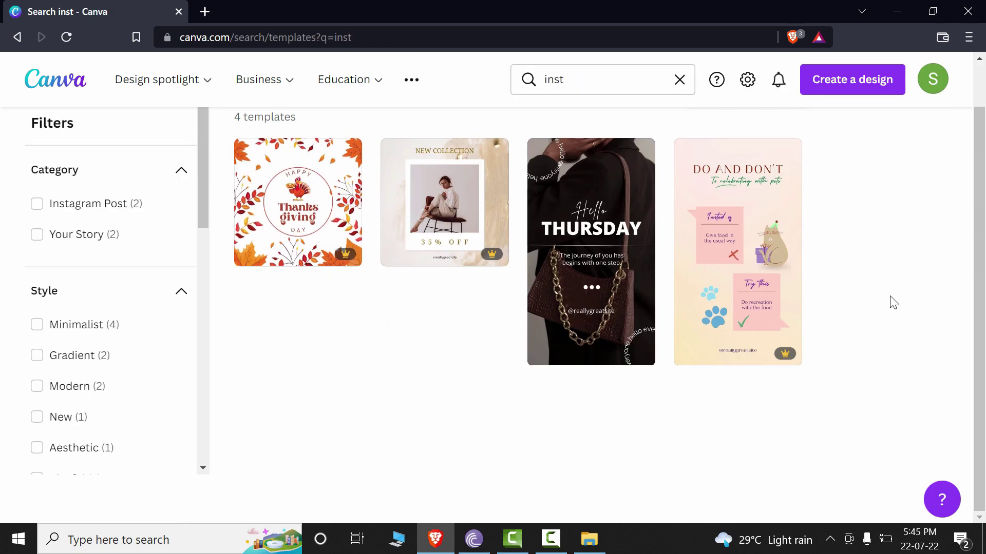
scroll(894, 303, "up", 1)
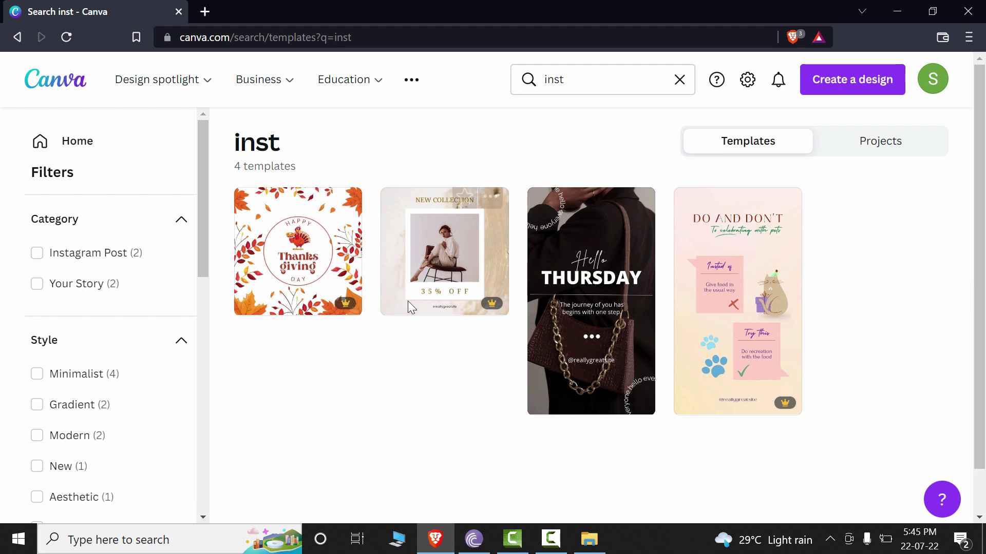
left_click(66, 89)
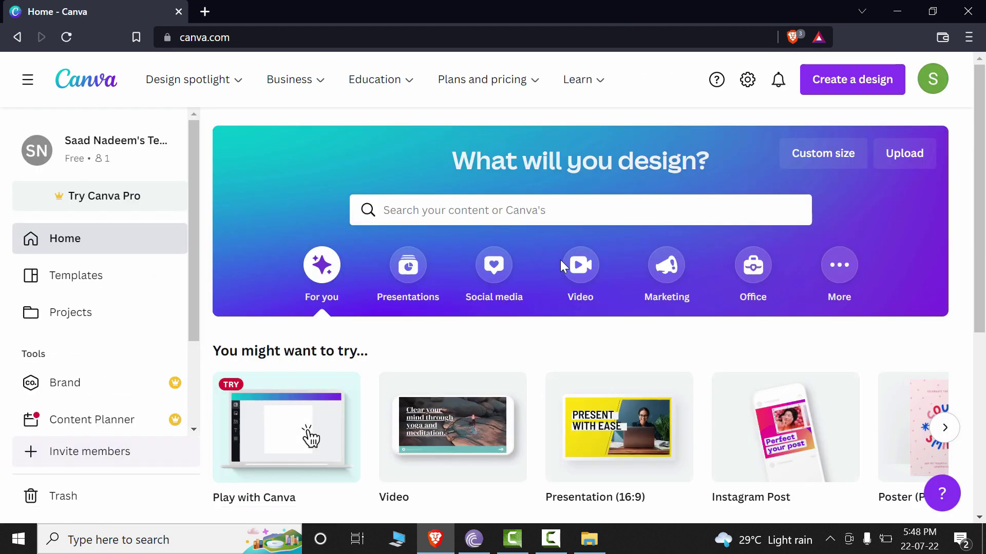
Search the templates for "resume" from the home page and browse the resulting resume designs, including those with paid elements.
left_click(562, 218)
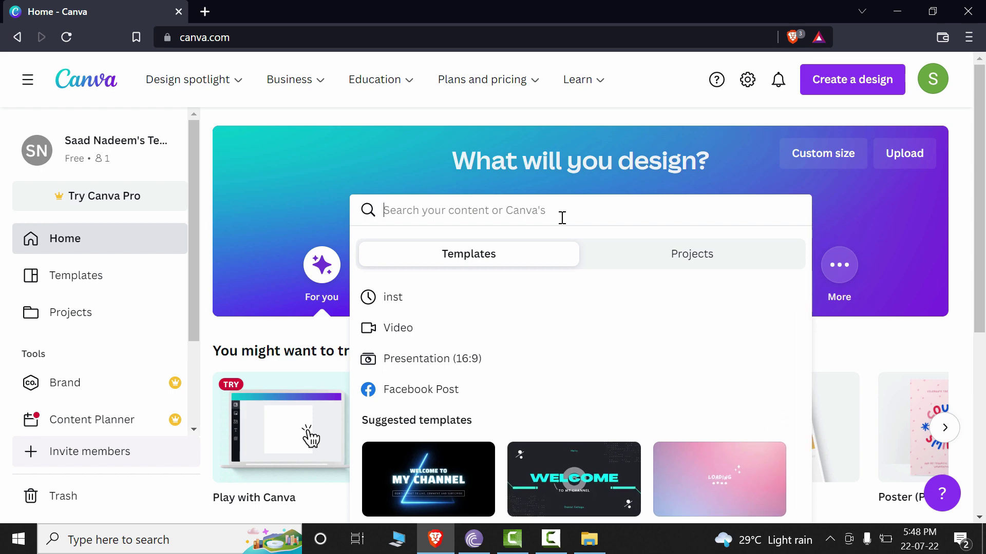
type("resume")
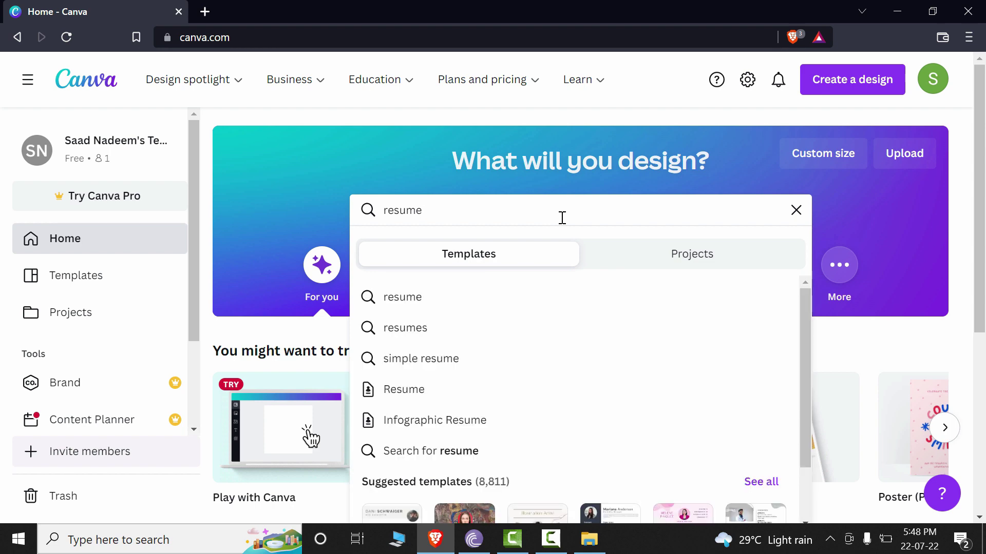
key("Return")
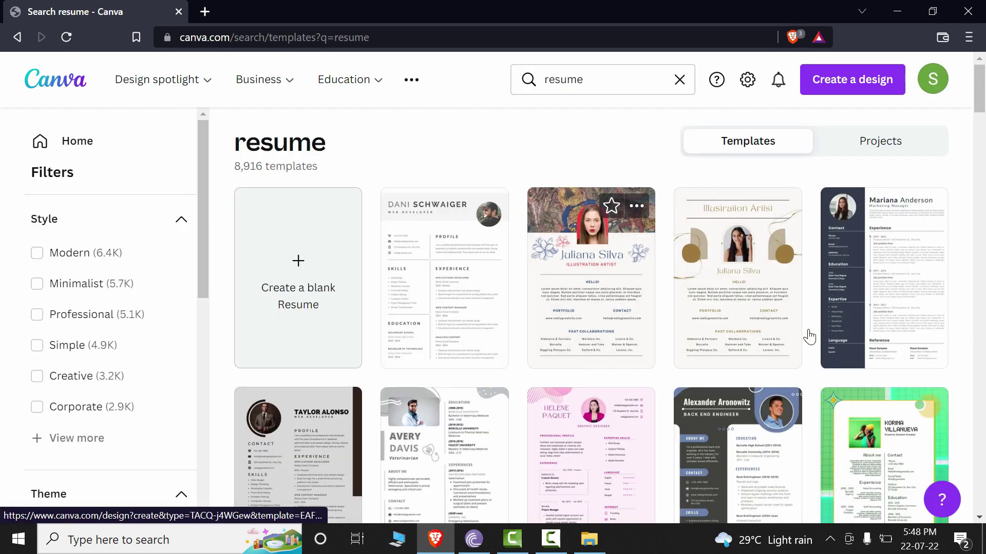
scroll(842, 269, "down", 5)
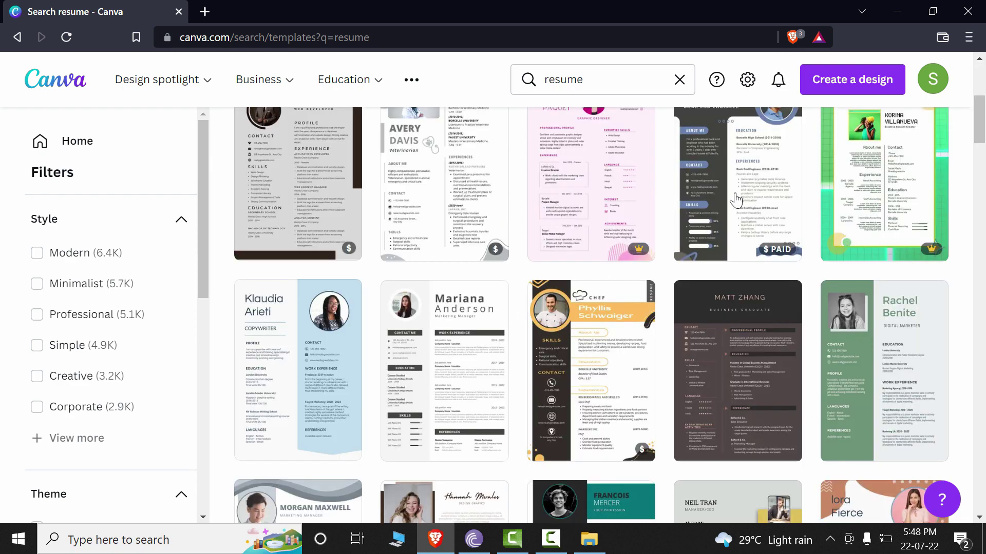
scroll(869, 436, "up", 5)
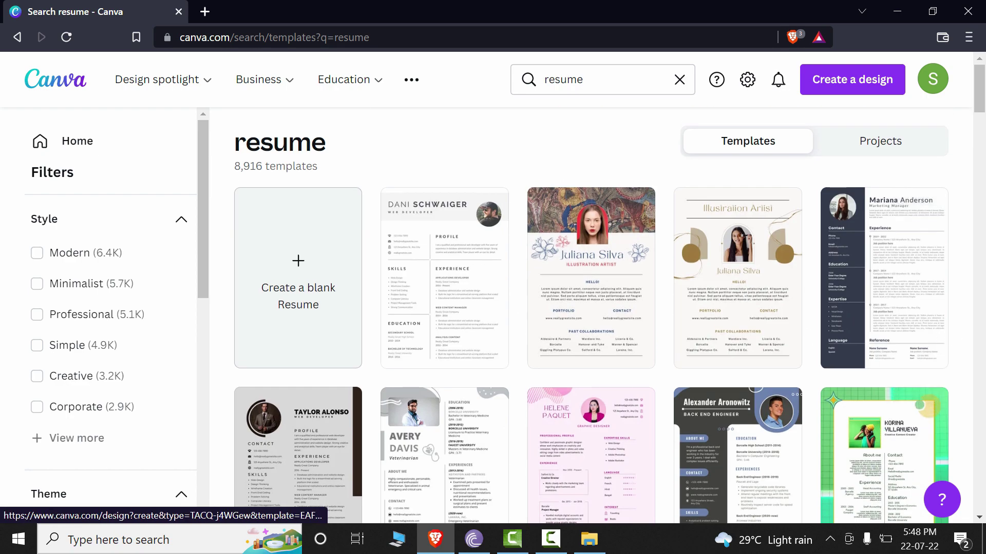
scroll(904, 359, "down", 1)
scroll(944, 405, "down", 3)
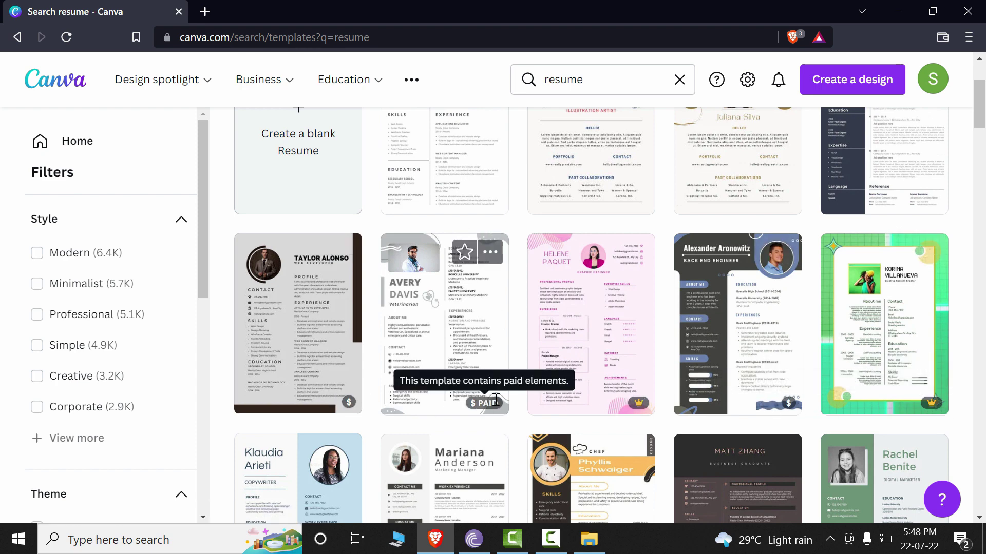
scroll(574, 434, "down", 6)
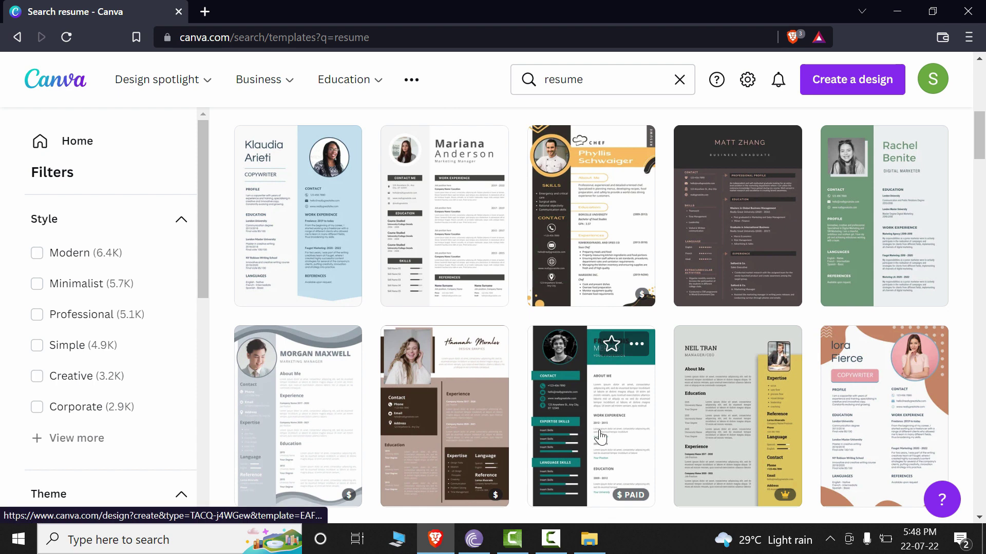
Open the Minimalist CV Resume template with the round photo and look through its editable text, photo and sections.
left_click(461, 261)
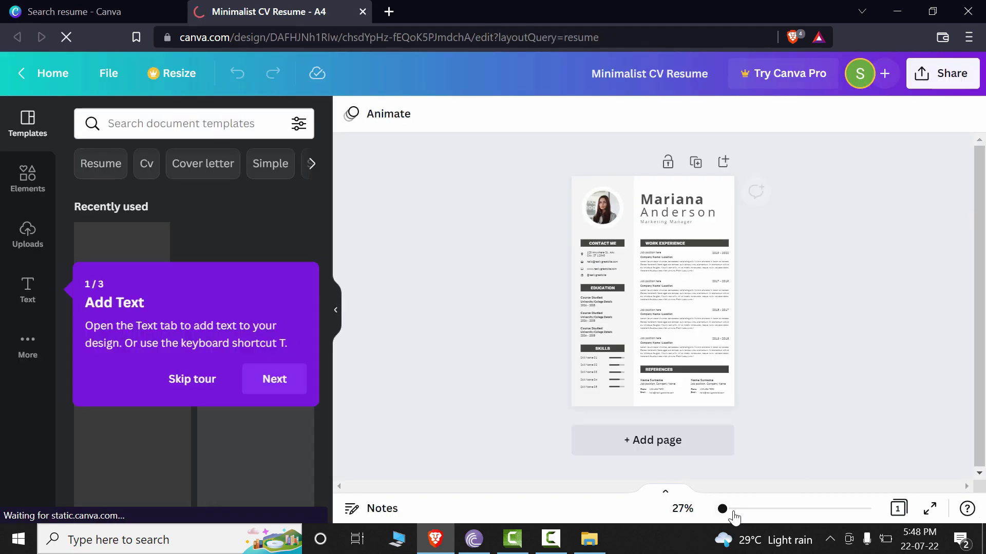
left_click_drag(728, 518, 731, 519)
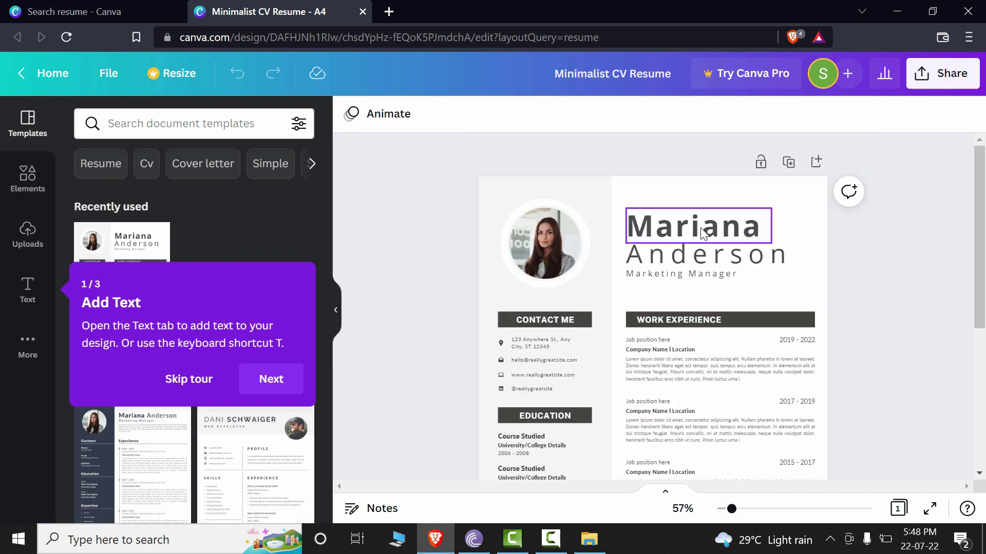
left_click(703, 234)
left_click(554, 257)
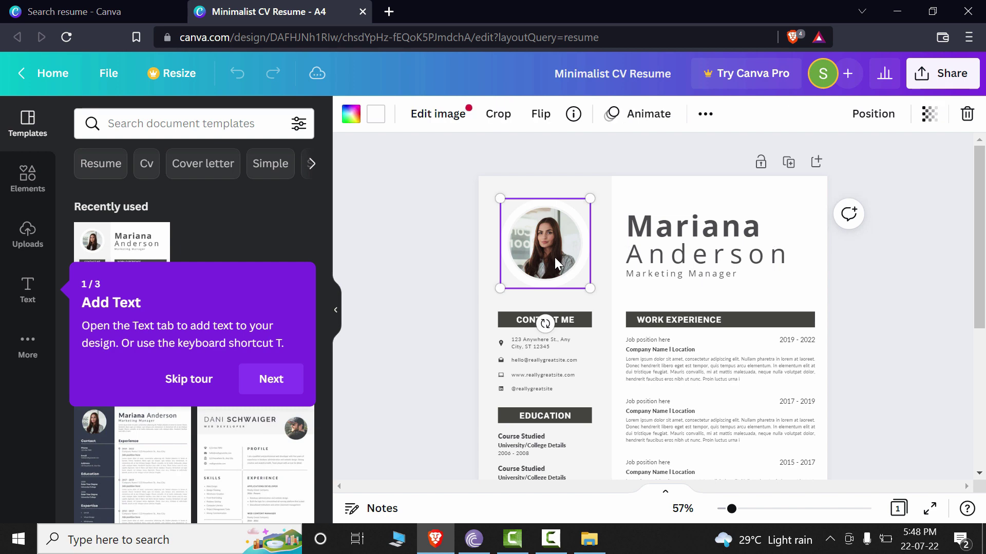
scroll(750, 401, "down", 5)
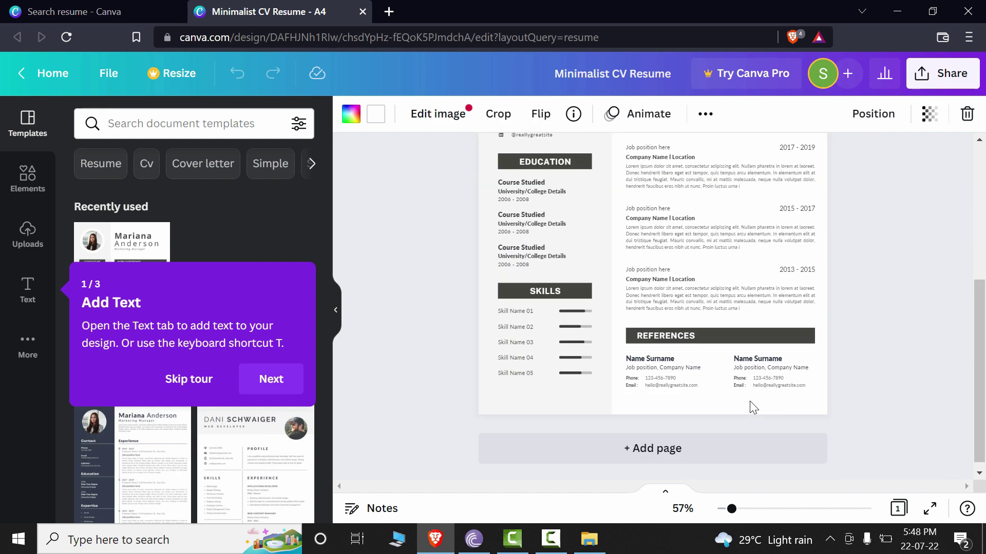
scroll(888, 365, "up", 5)
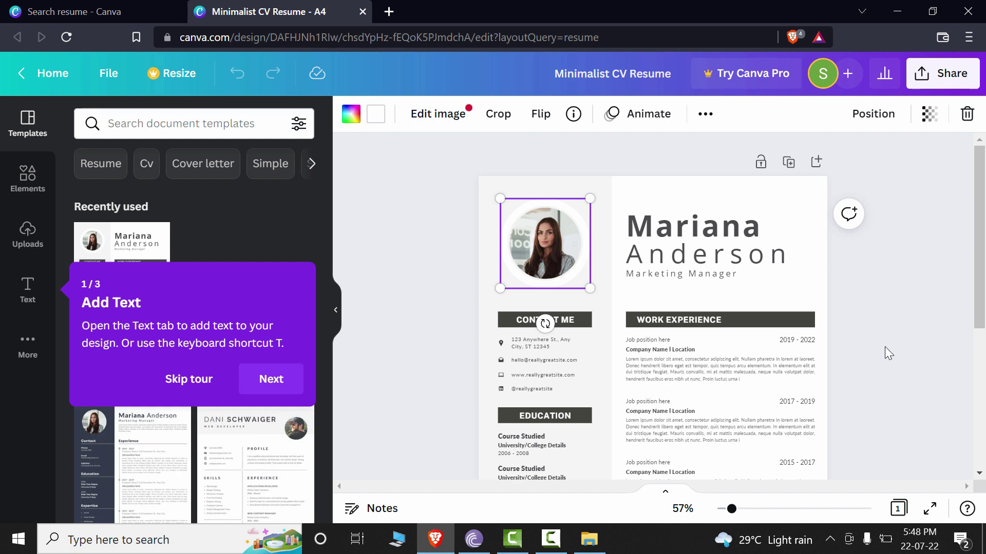
Return to the home page and search the templates for "flyer".
left_click(45, 73)
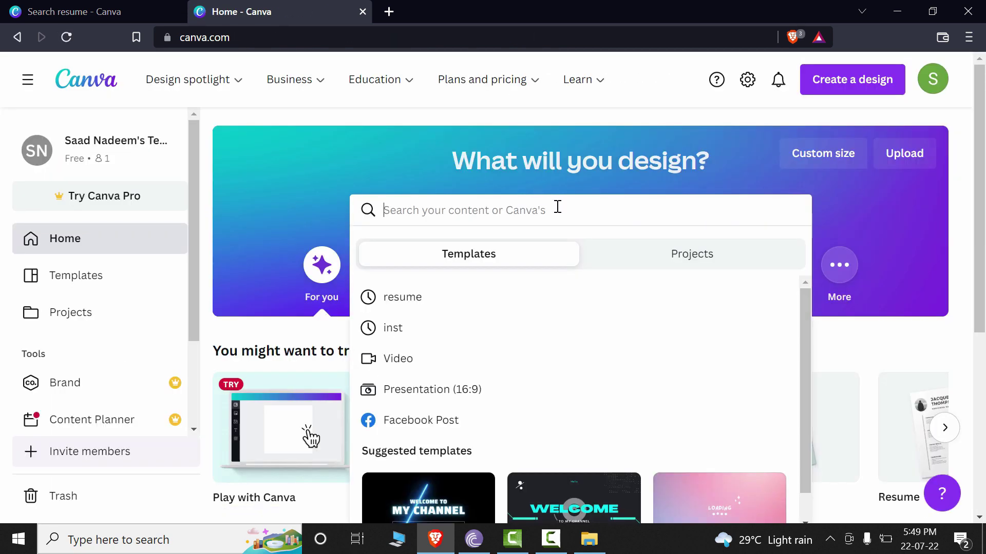
type("flyer")
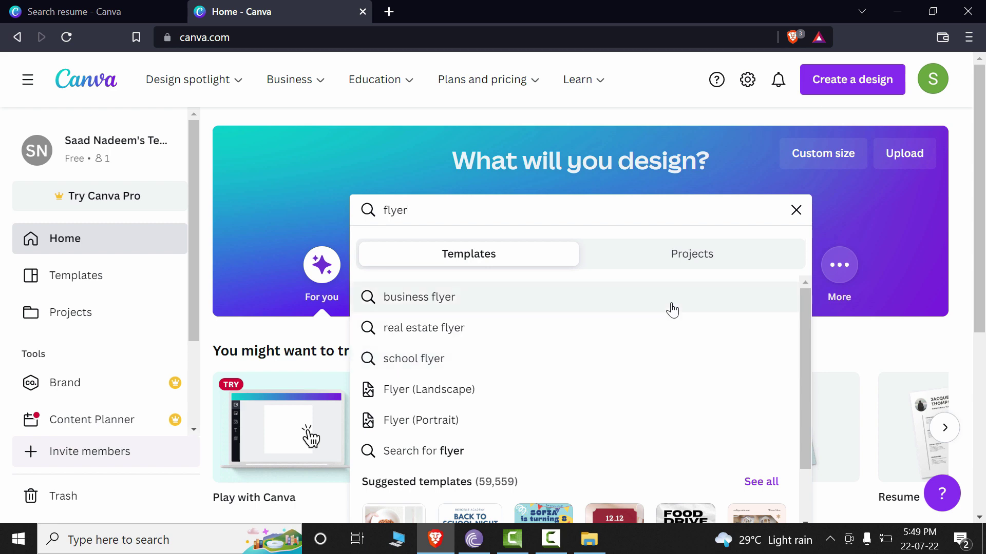
left_click(672, 310)
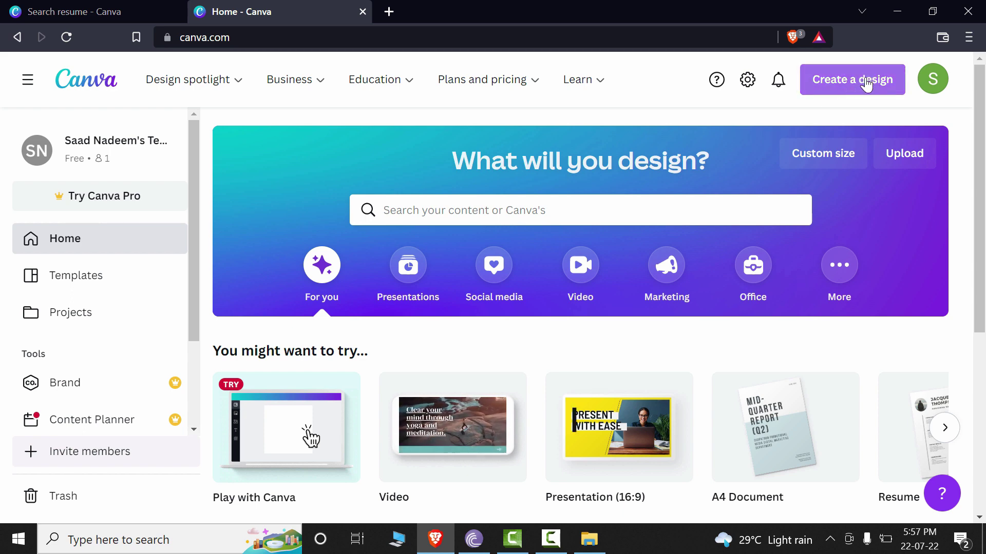
Create a custom-size blank design 1920 px wide and 1080 px high, and dismiss the sharing pop-ups.
left_click(833, 162)
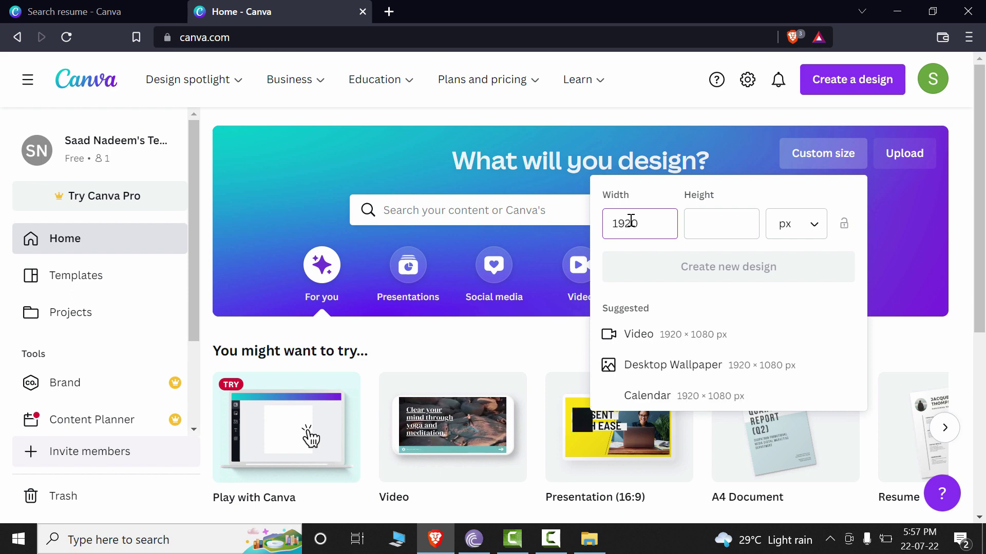
left_click(725, 219)
type("10")
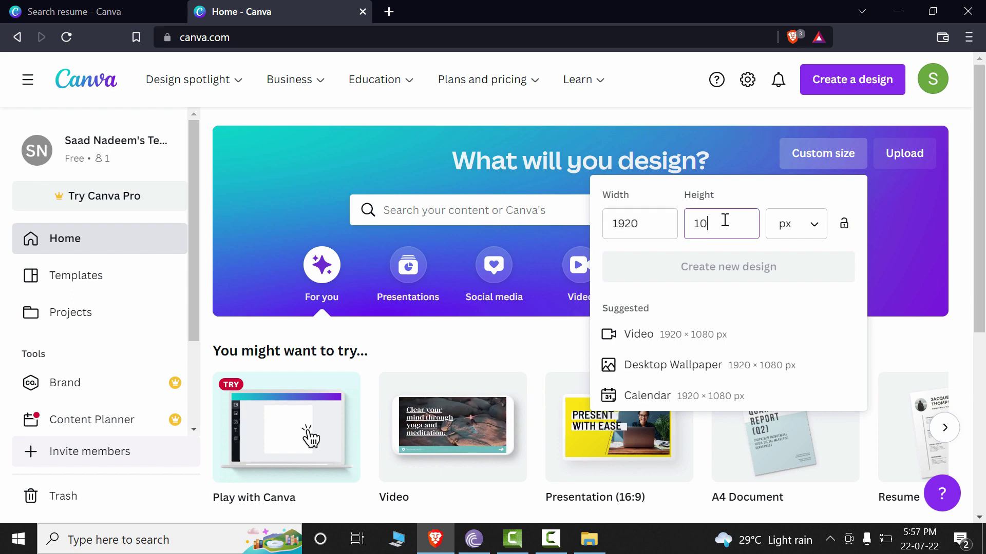
type("80")
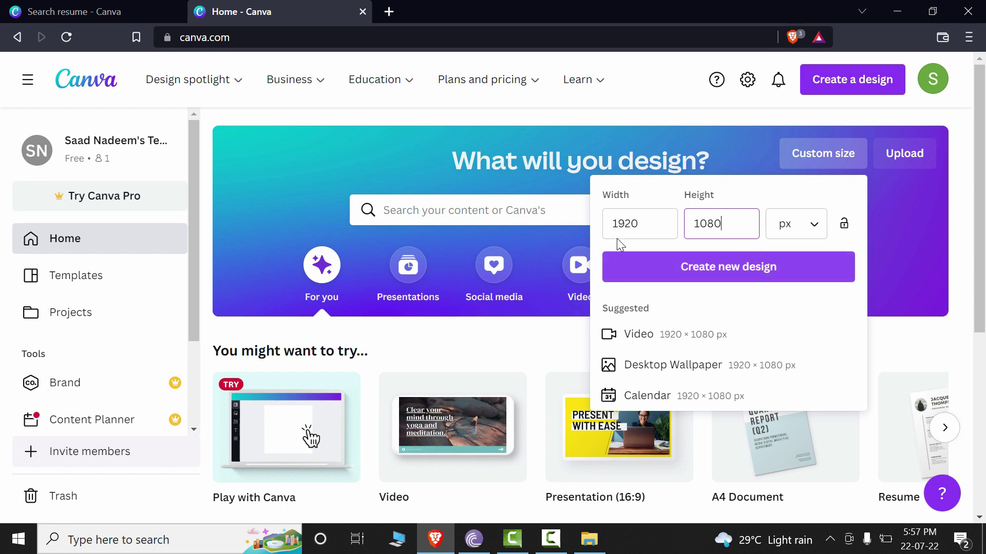
left_click(739, 267)
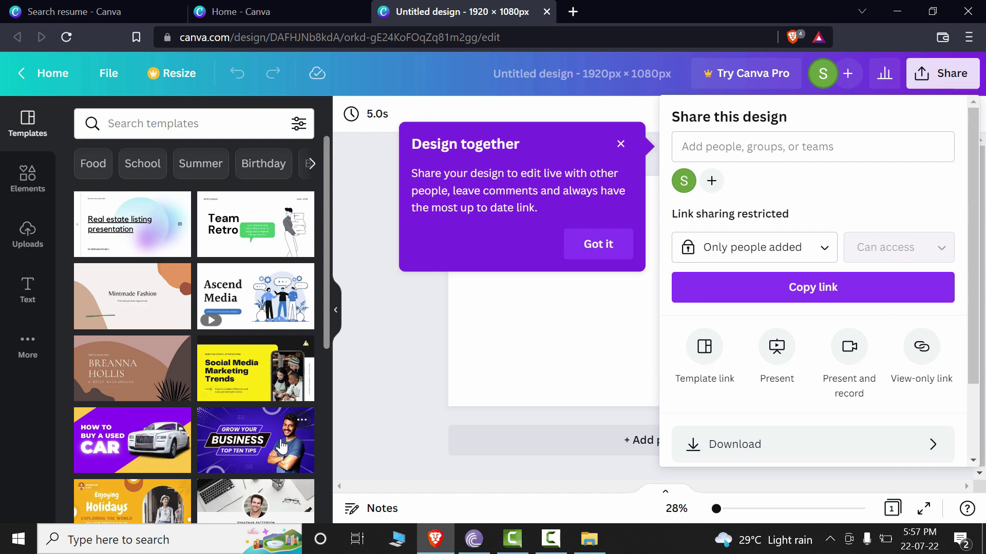
left_click(559, 318)
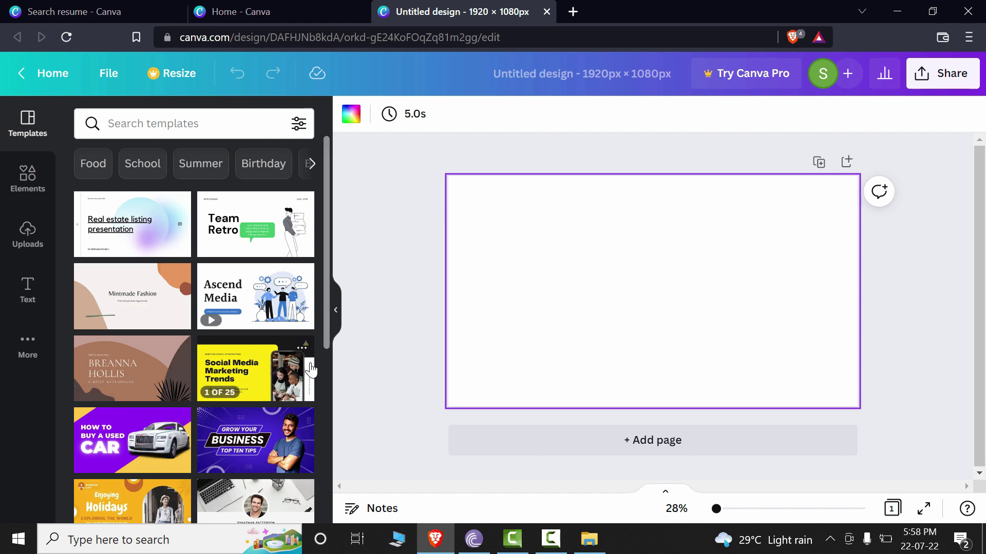
Try the Social Media Marketing Trends template with its black background shape shrunk, and undo both changes.
left_click_drag(237, 384, 591, 239)
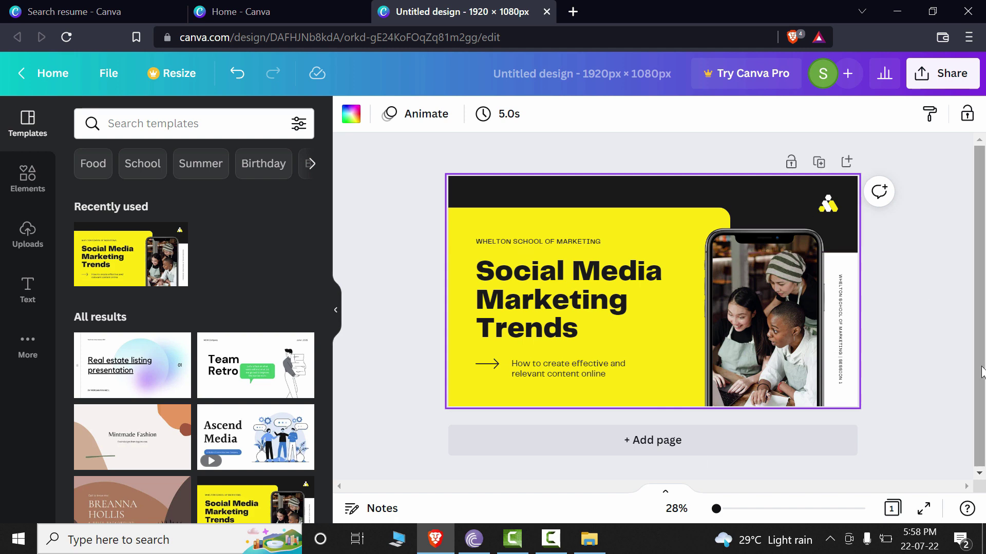
left_click(844, 234)
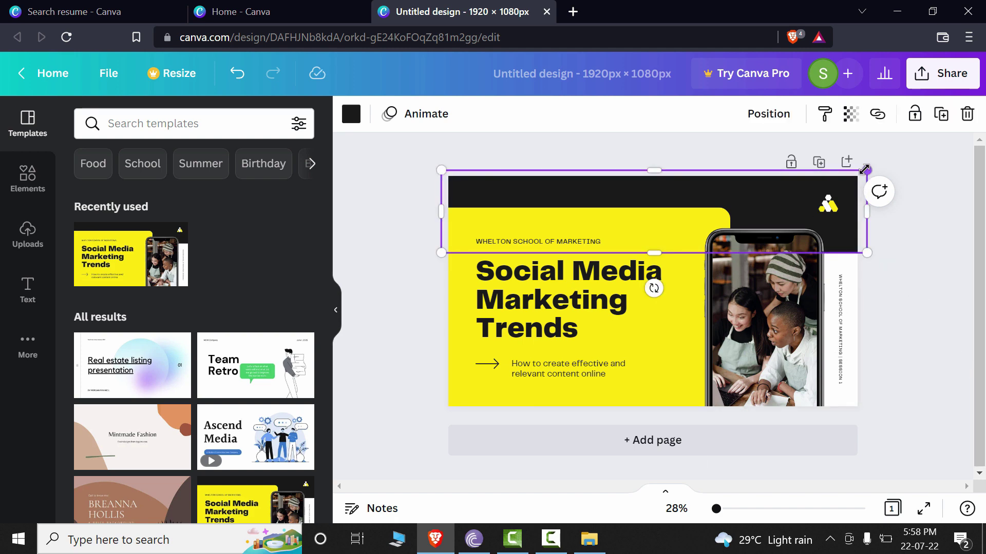
left_click_drag(863, 171, 771, 211)
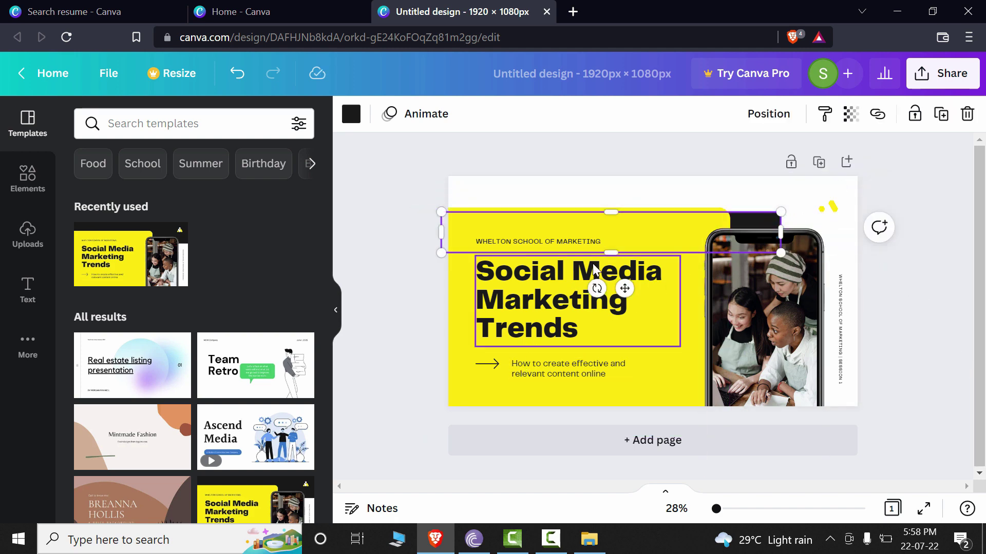
key("ctrl+z")
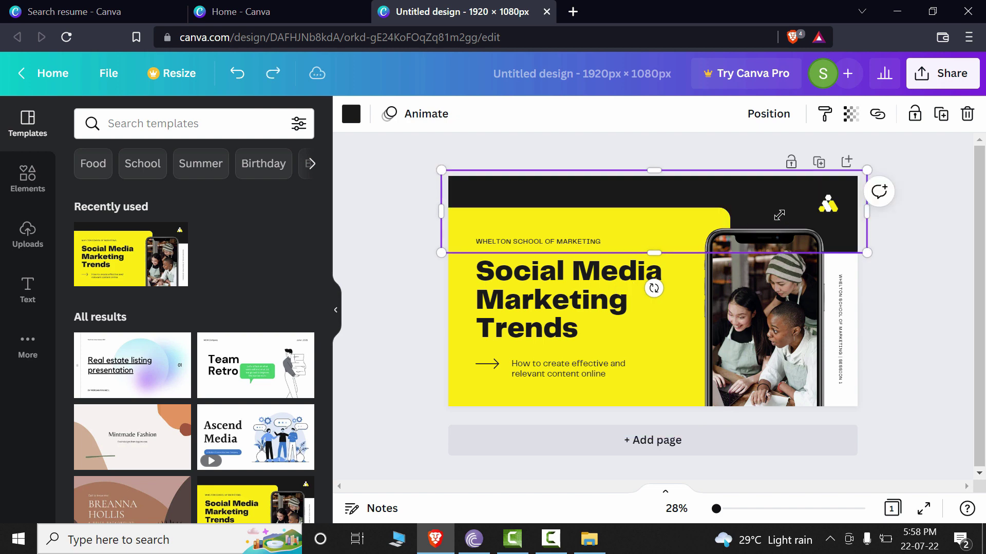
key("ctrl+z")
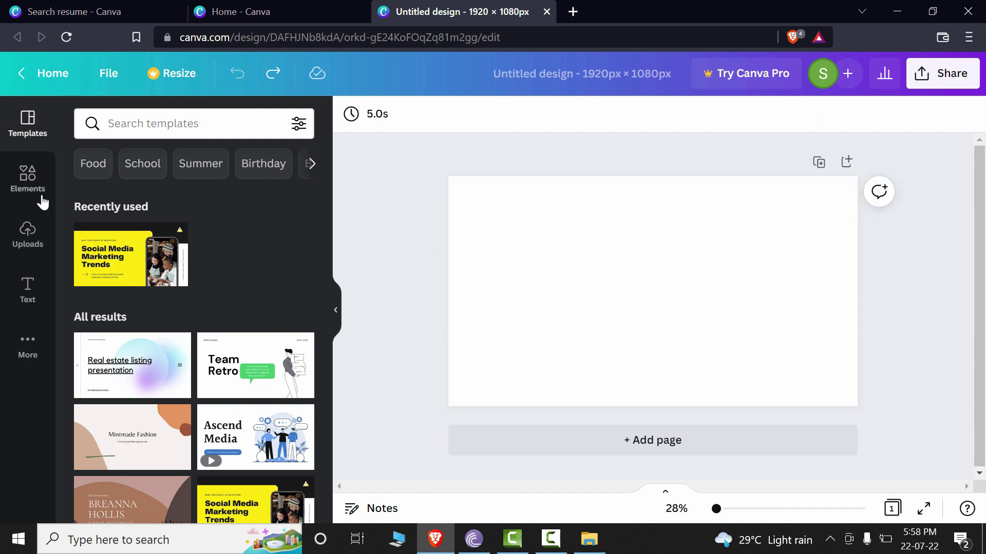
Upload the image Screenshot (1) from the Screenshots folder in Pictures.
left_click(27, 233)
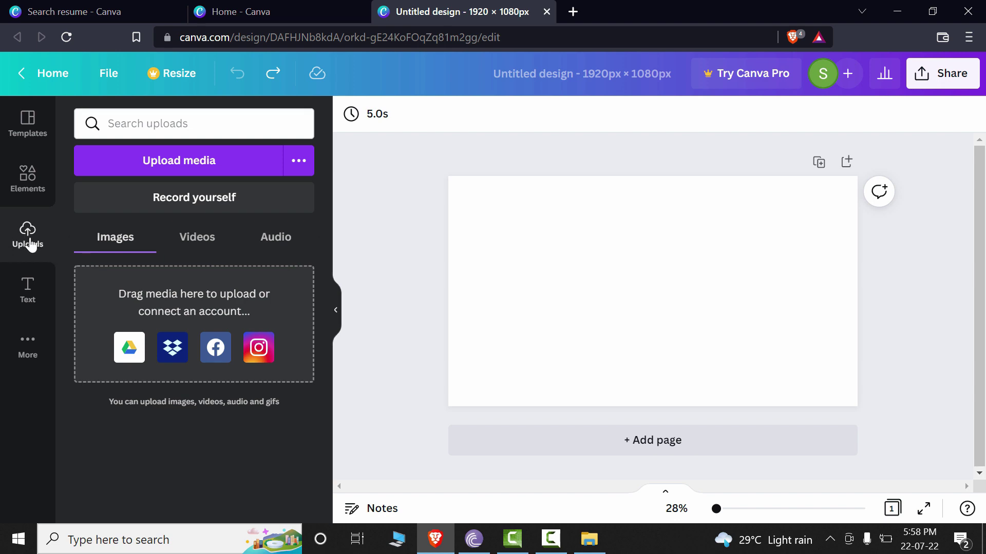
left_click(154, 163)
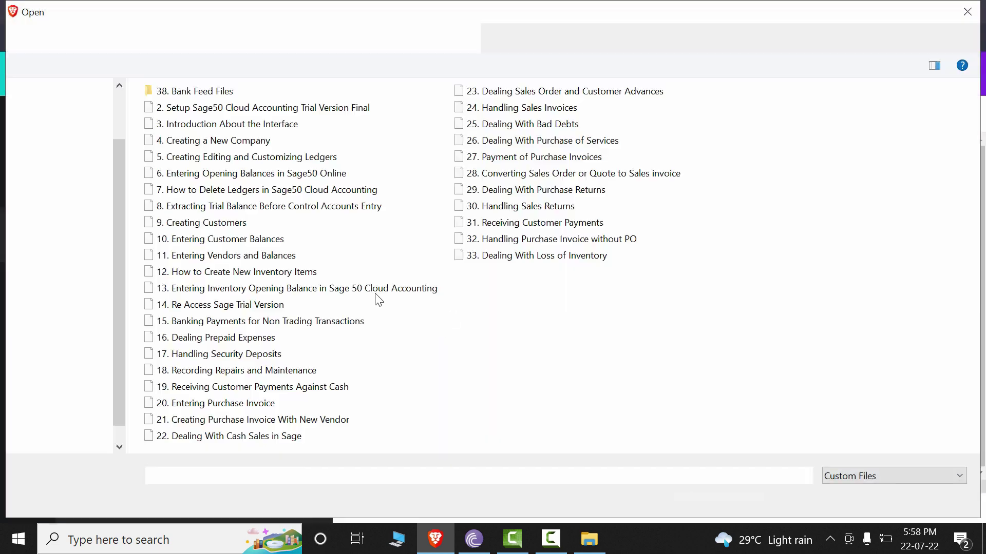
left_click(87, 108)
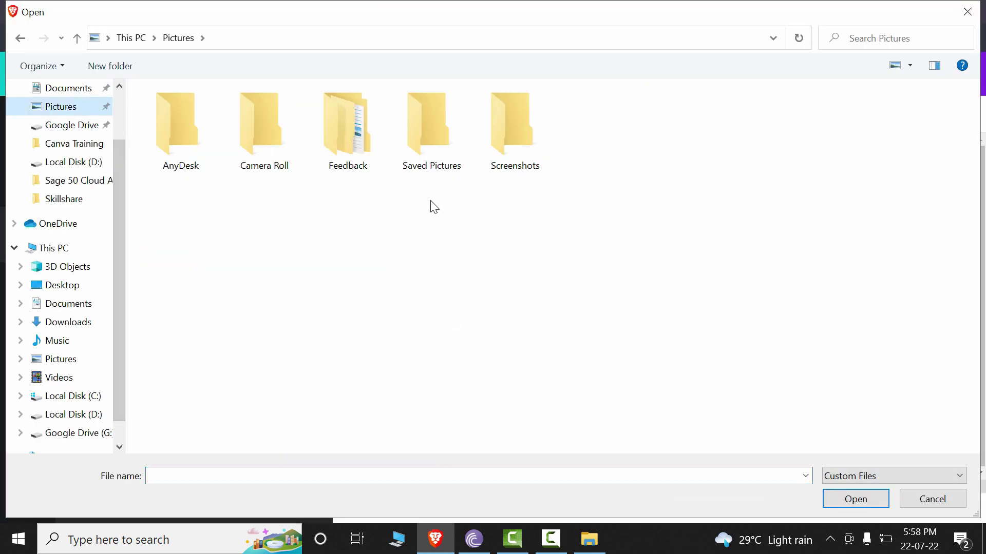
double_click(513, 154)
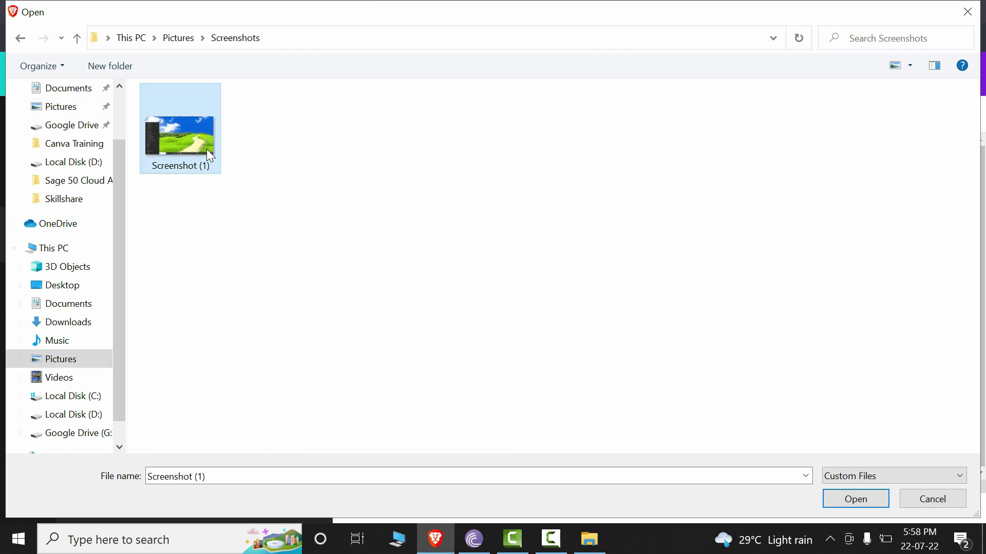
double_click(206, 150)
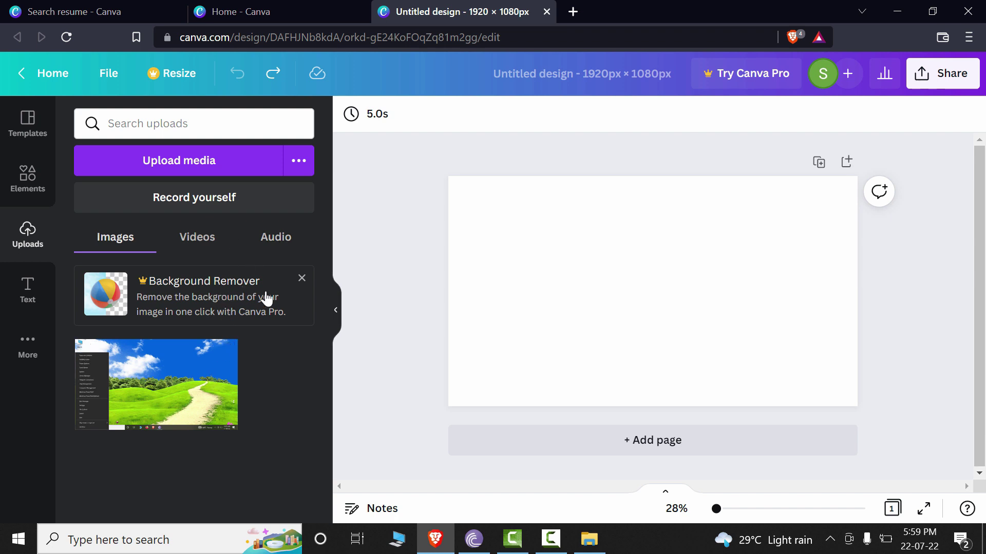
Place the uploaded screenshot on the blank page and stretch it to the page edges so it fills the page.
left_click_drag(165, 409, 570, 257)
left_click(915, 386)
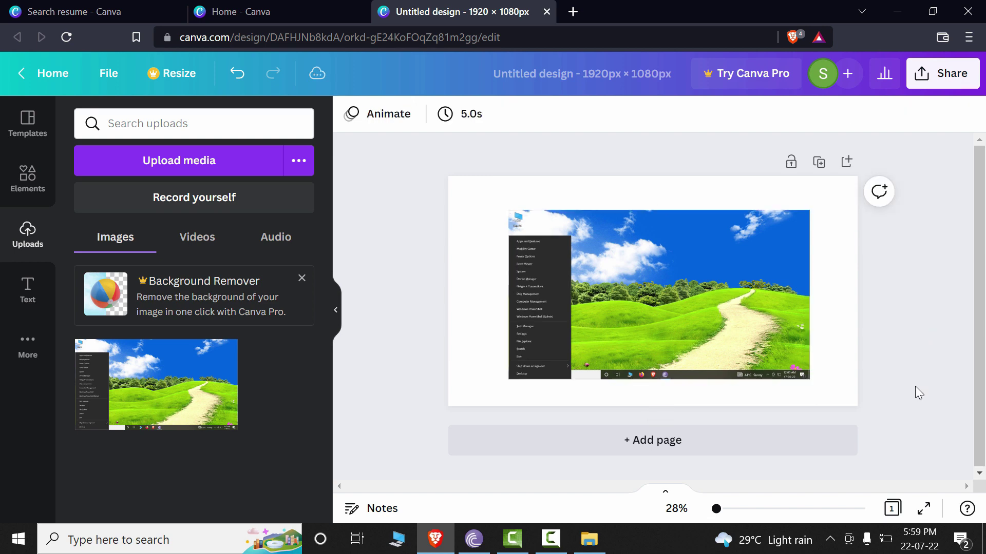
left_click(762, 297)
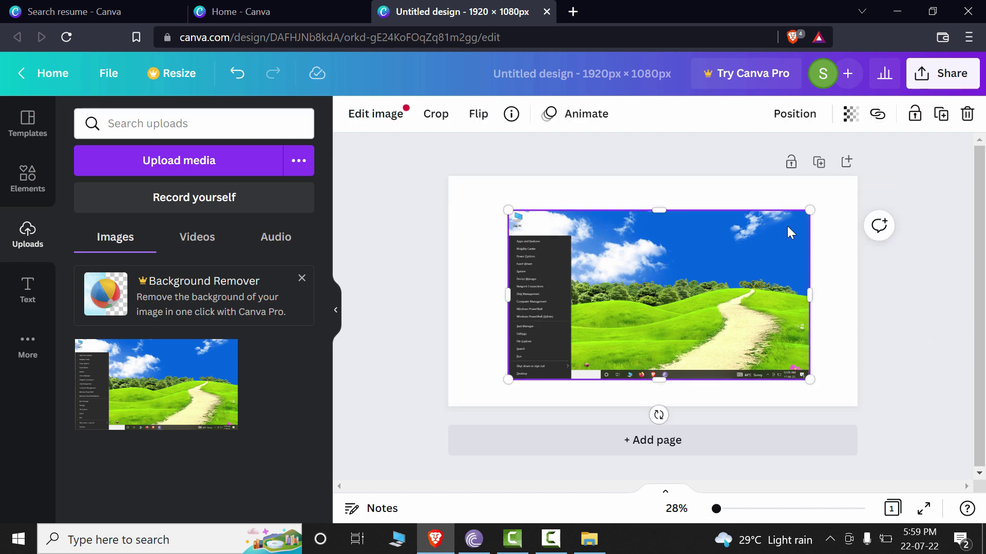
left_click_drag(813, 210, 860, 175)
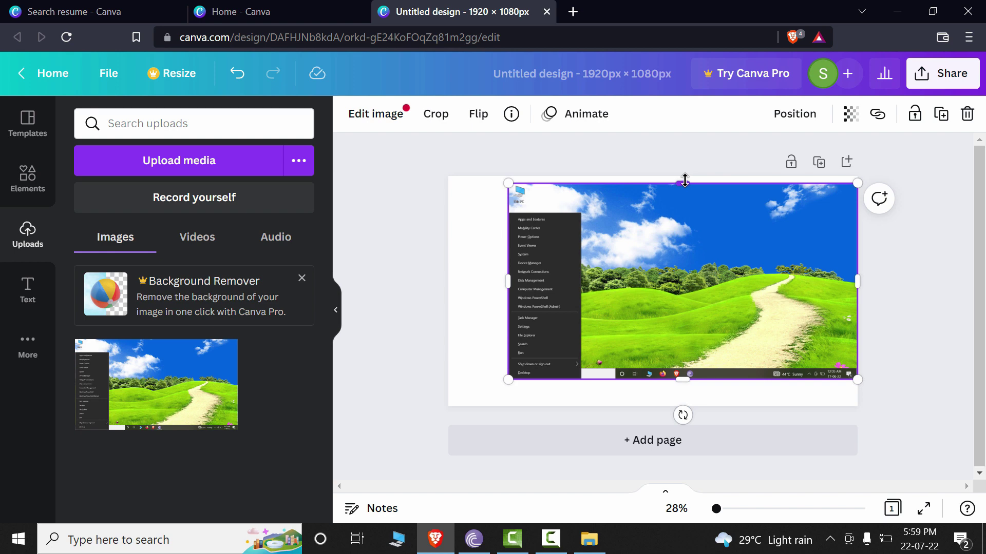
left_click_drag(685, 181, 651, 177)
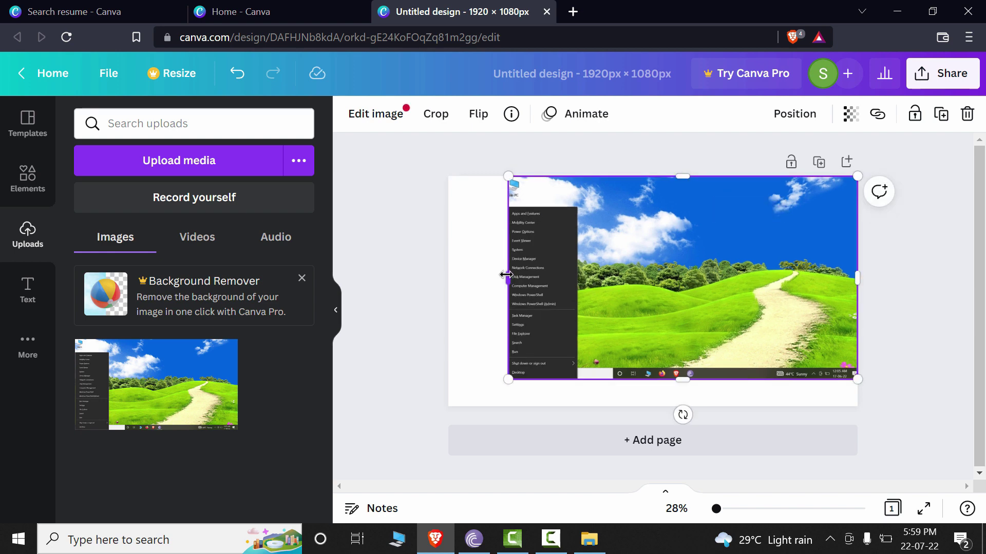
left_click_drag(506, 276, 443, 280)
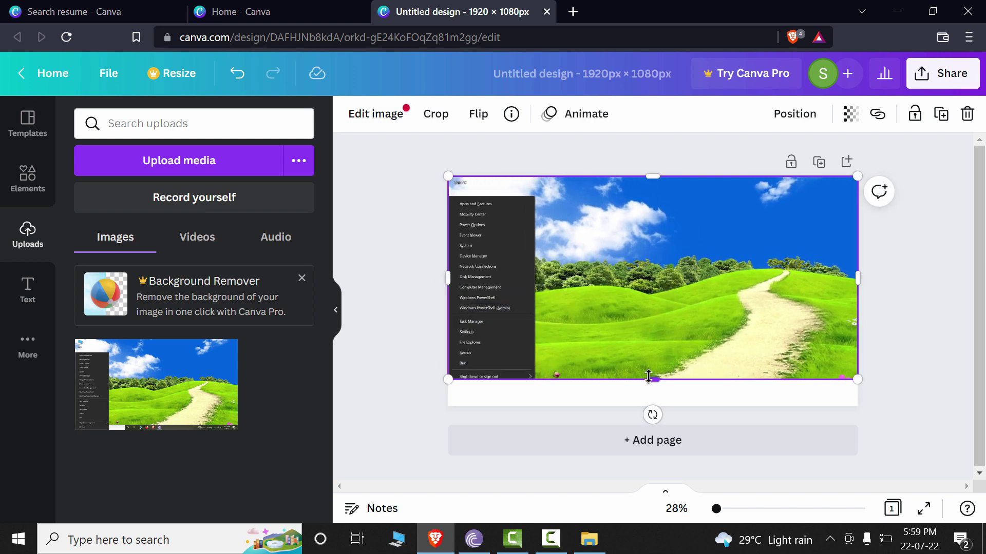
left_click_drag(648, 376, 652, 406)
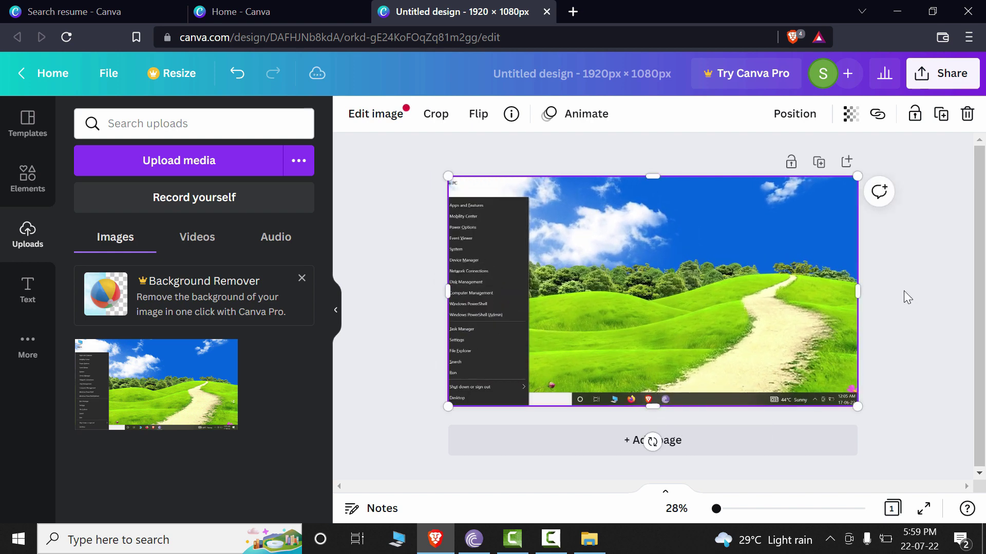
left_click(924, 286)
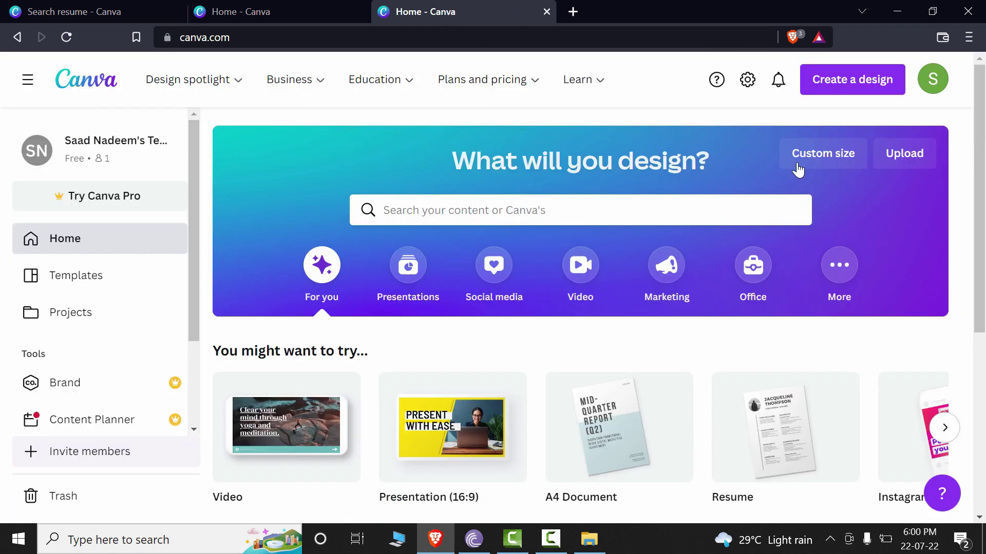
From the home page, open the custom size settings and view the measurement units offered for a new design.
left_click(811, 153)
left_click(800, 237)
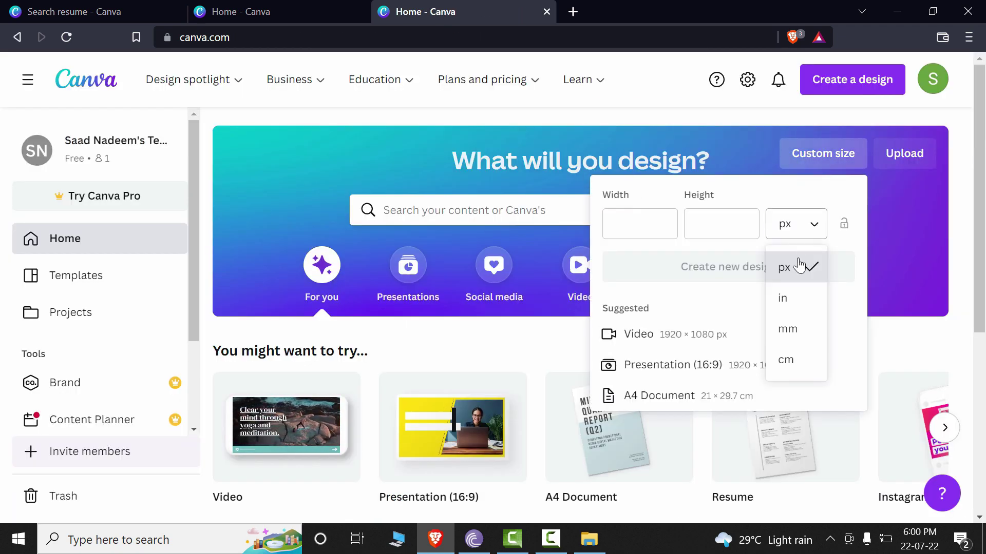